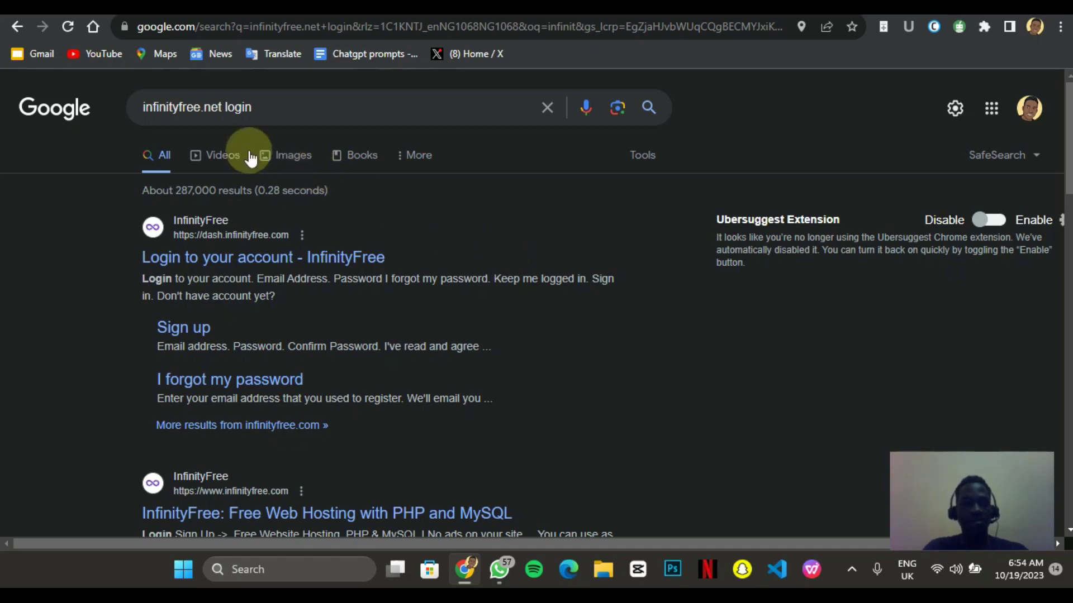
Step: Search Google for infinityfree.net and open the InfinityFree: Free Web Hosting home page result
left_click(279, 105)
type("in")
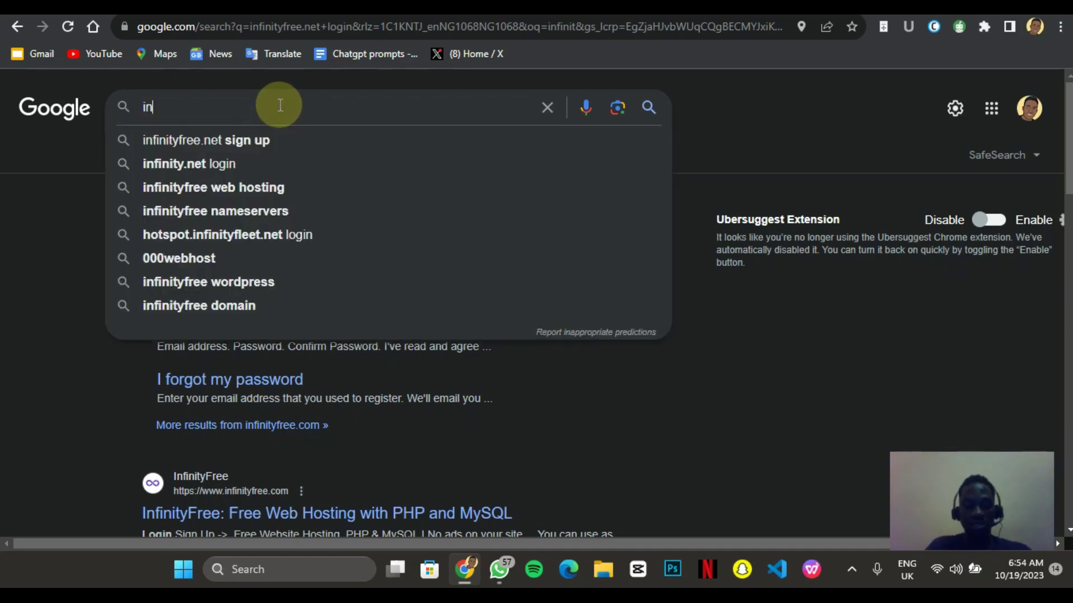
type("finit")
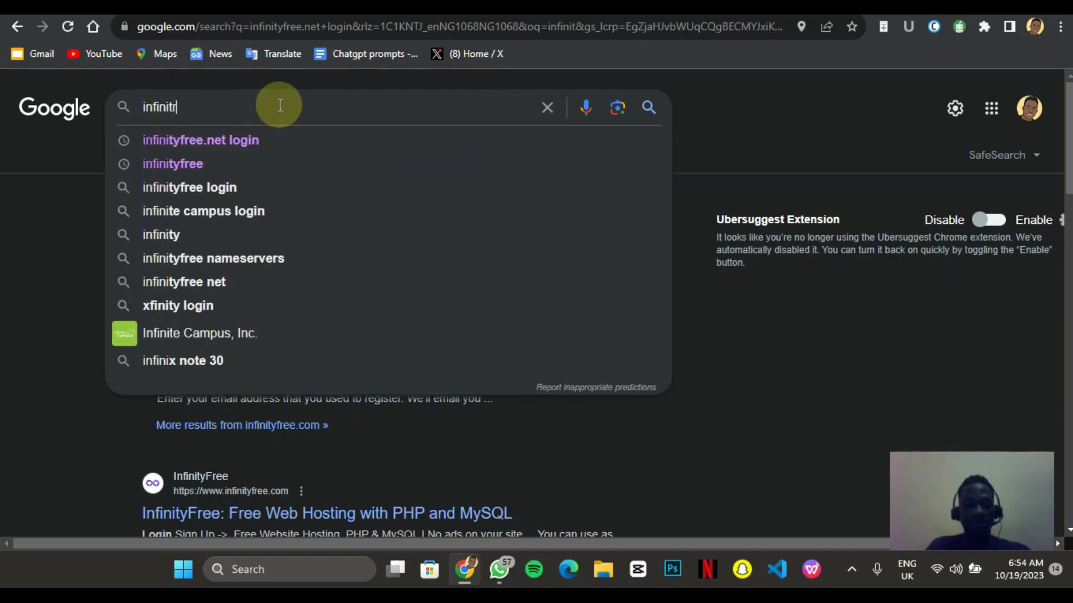
type("y")
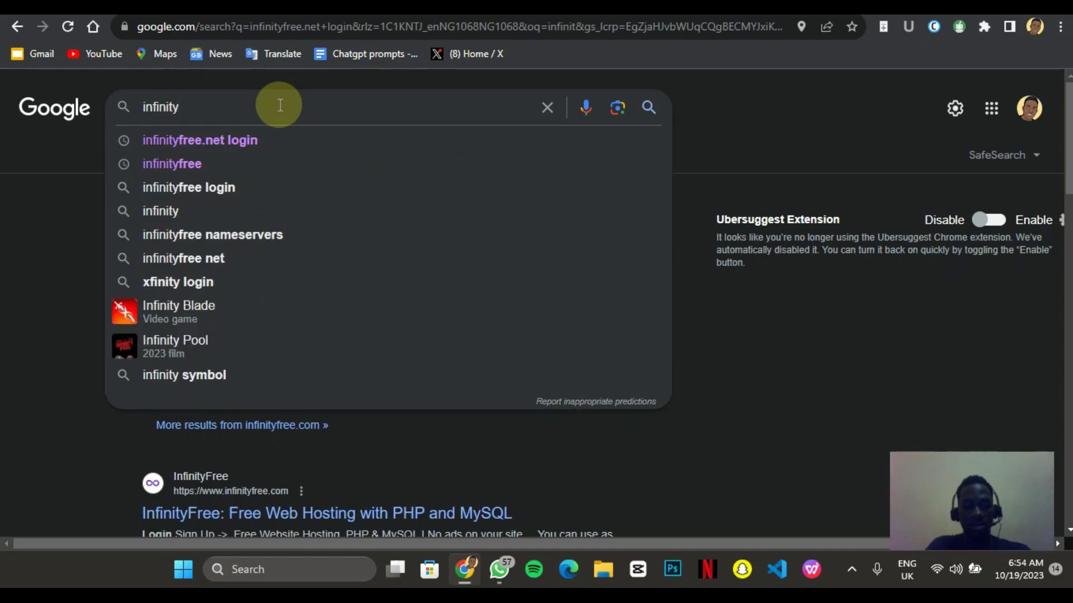
type("free.")
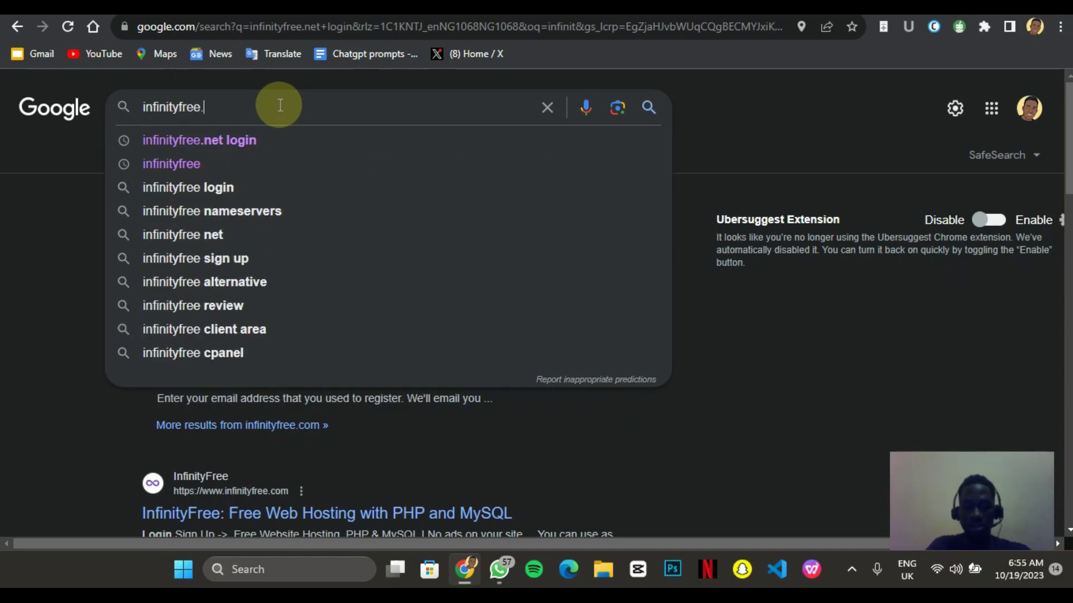
type("net")
key("Return")
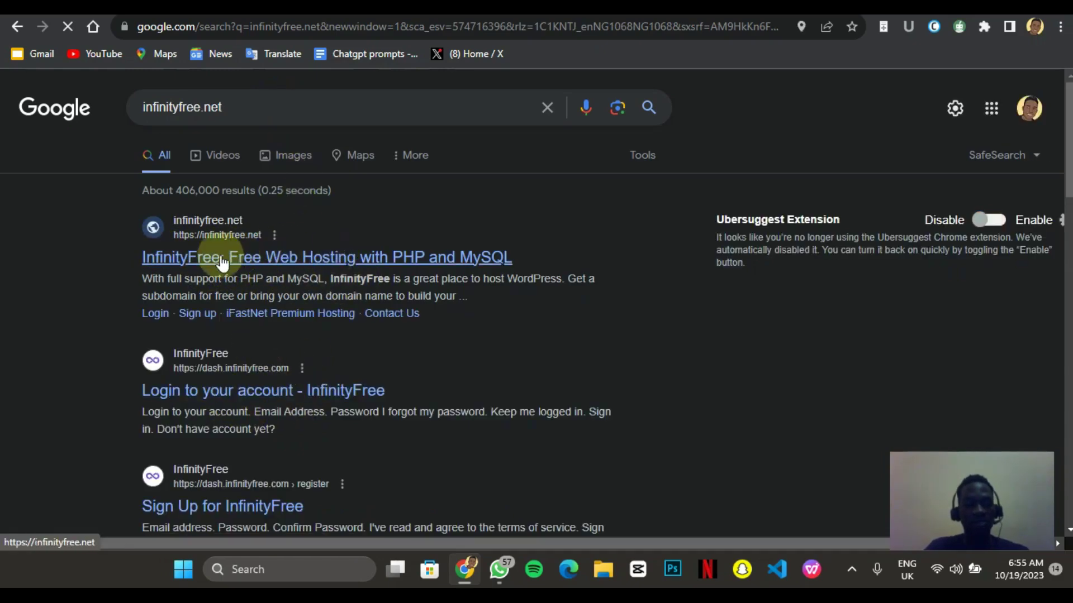
left_click(295, 272)
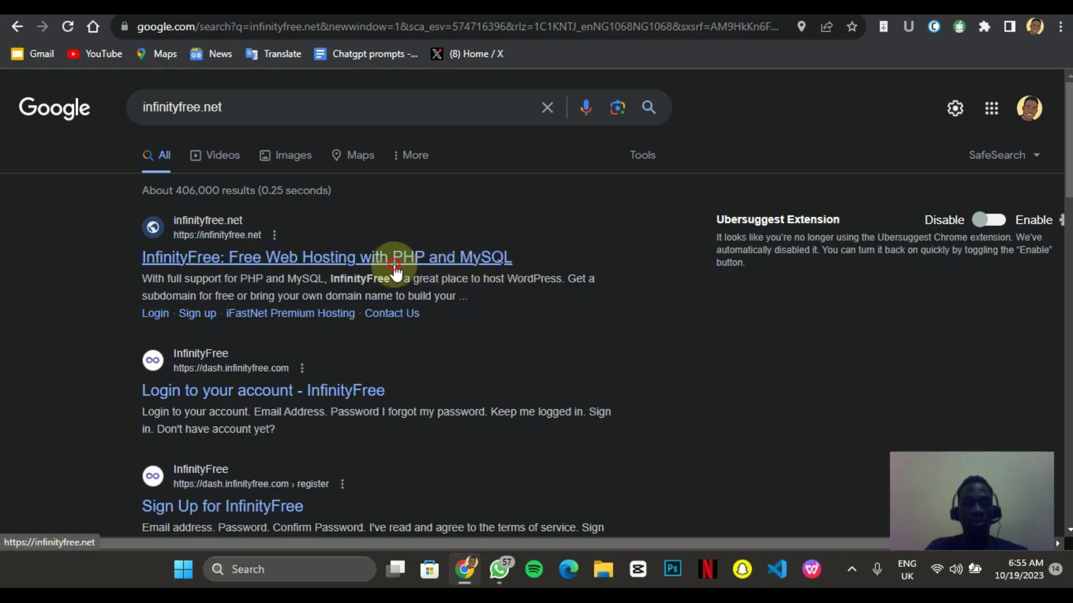
left_click(455, 257)
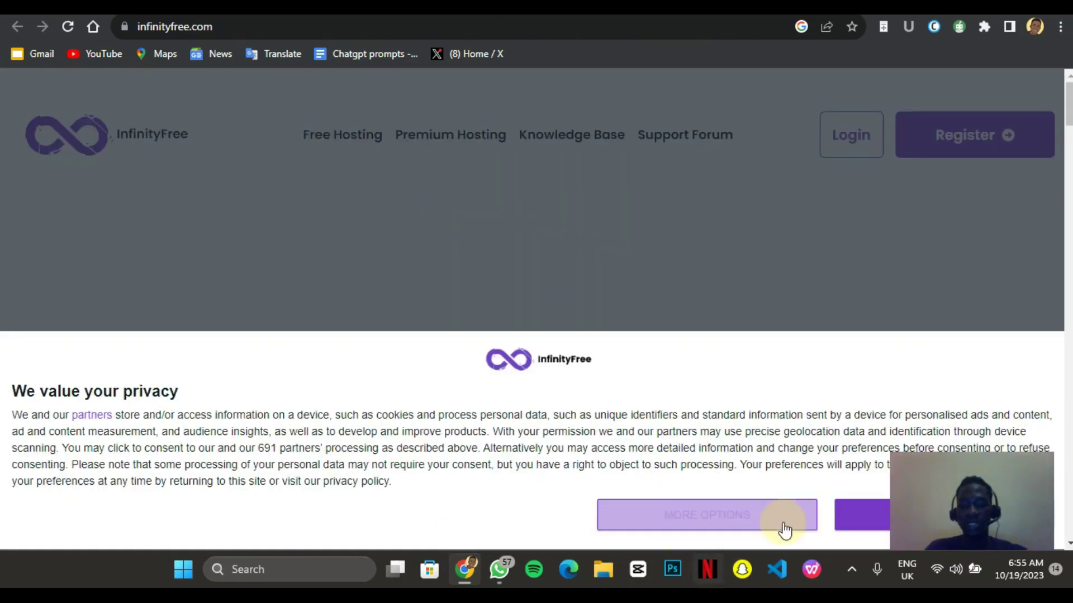
Step: Accept the privacy consent banner and go to the Sign Up for InfinityFree registration page
left_click(843, 514)
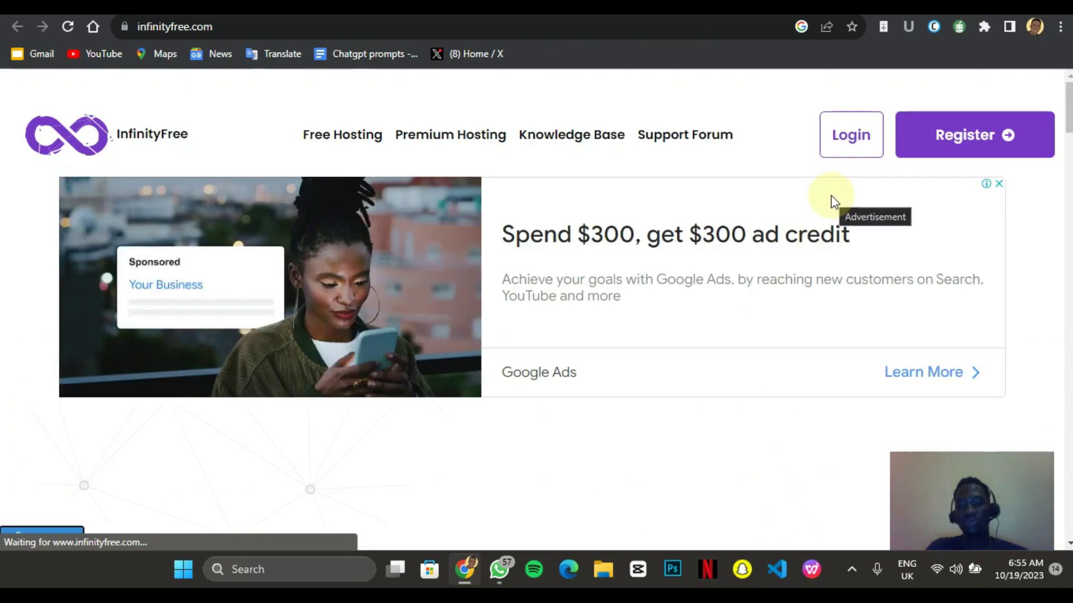
scroll(530, 307, "down", 10)
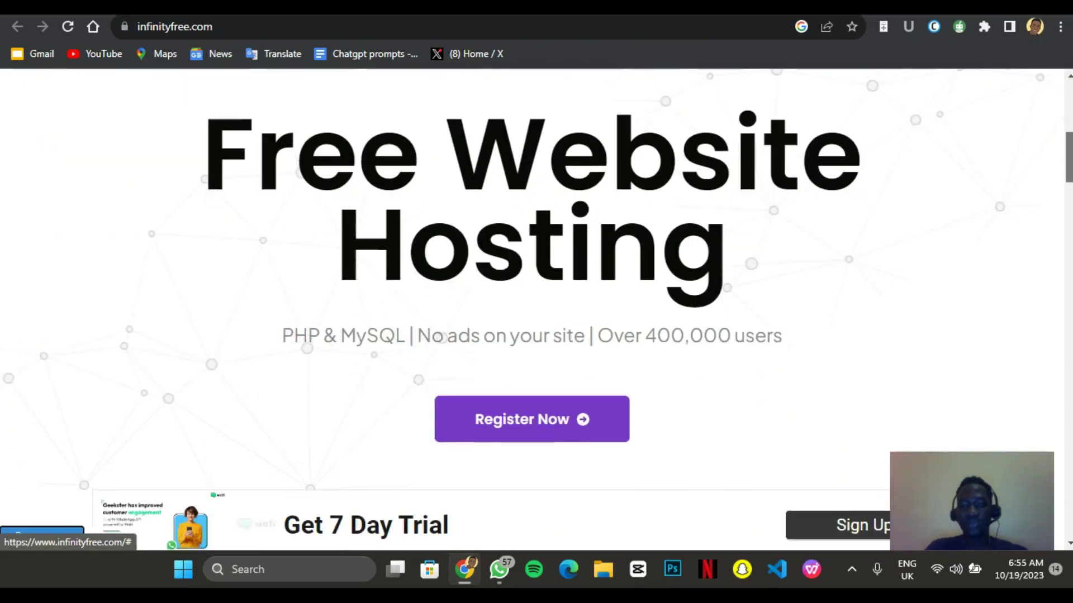
scroll(989, 182, "up", 10)
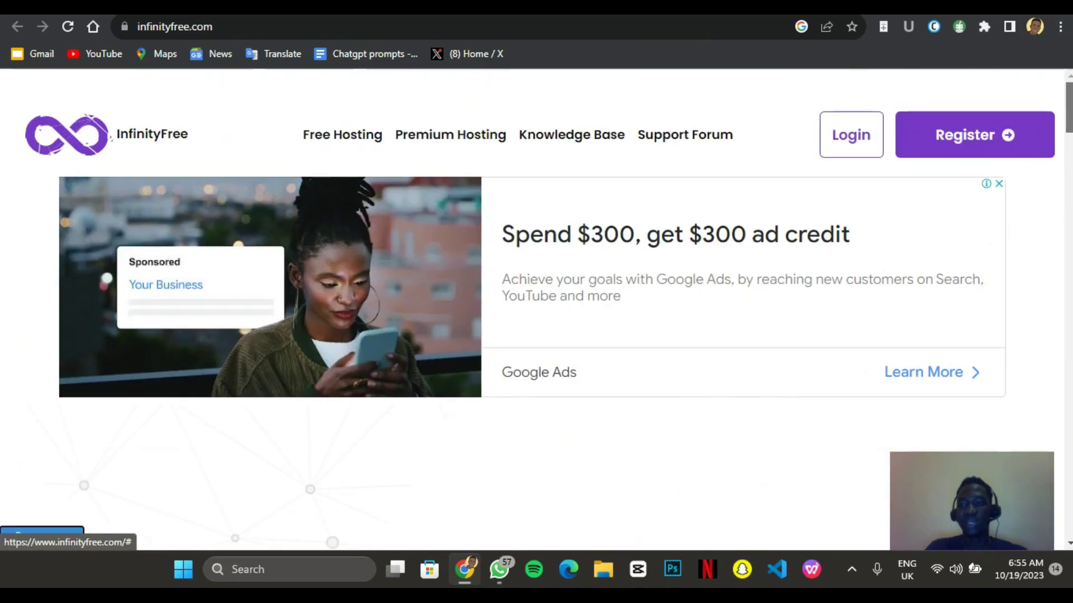
left_click(962, 143)
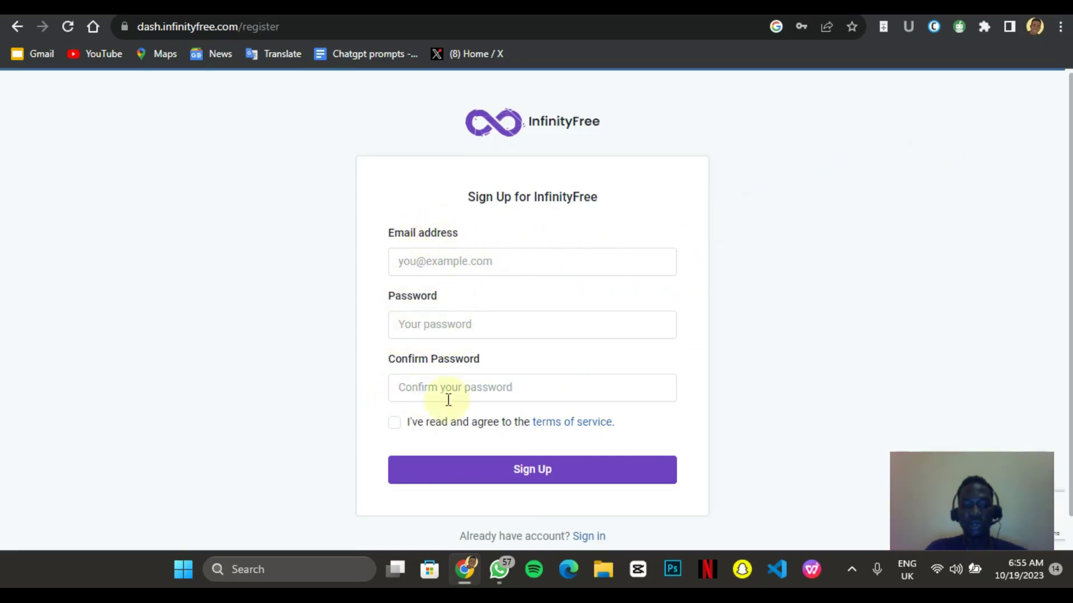
scroll(689, 434, "down", 1)
scroll(689, 434, "up", 1)
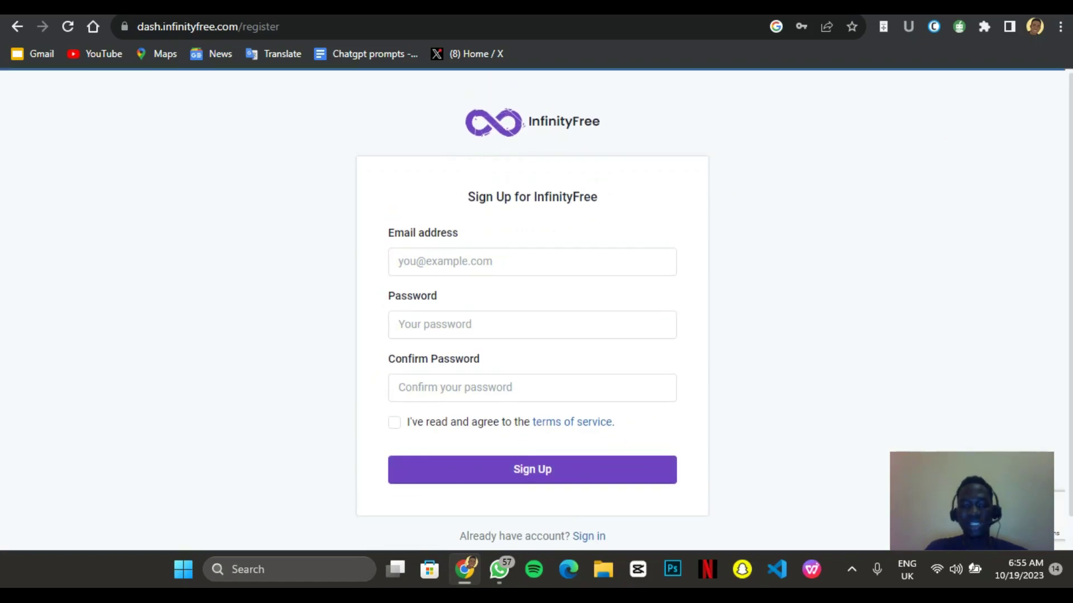
Step: Sign in with saved credentials and Keep me logged in, then dismiss the breach warning and consent notice
left_click(581, 538)
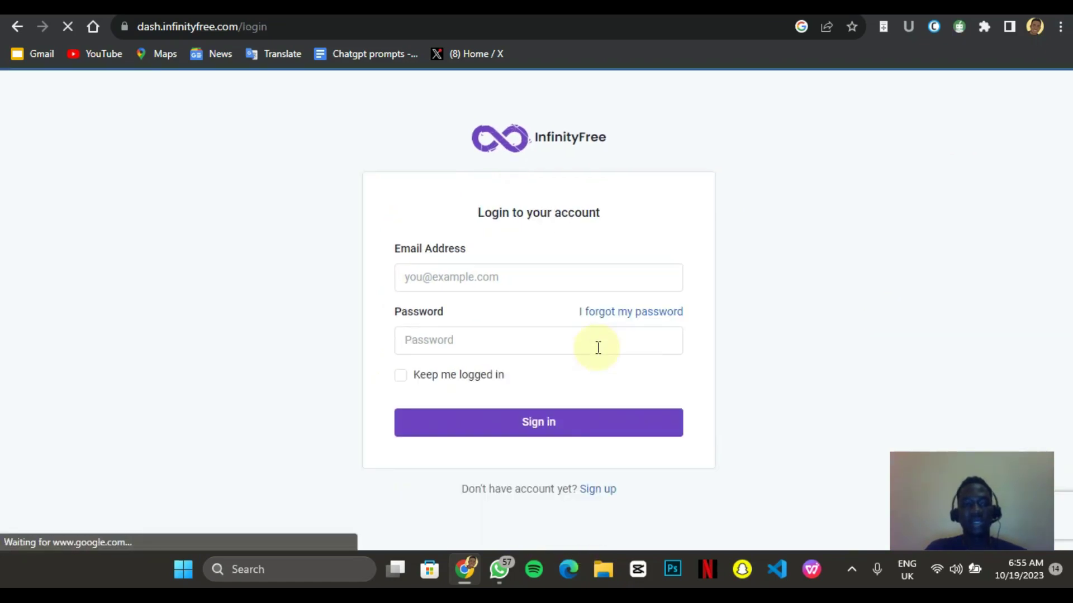
left_click(479, 275)
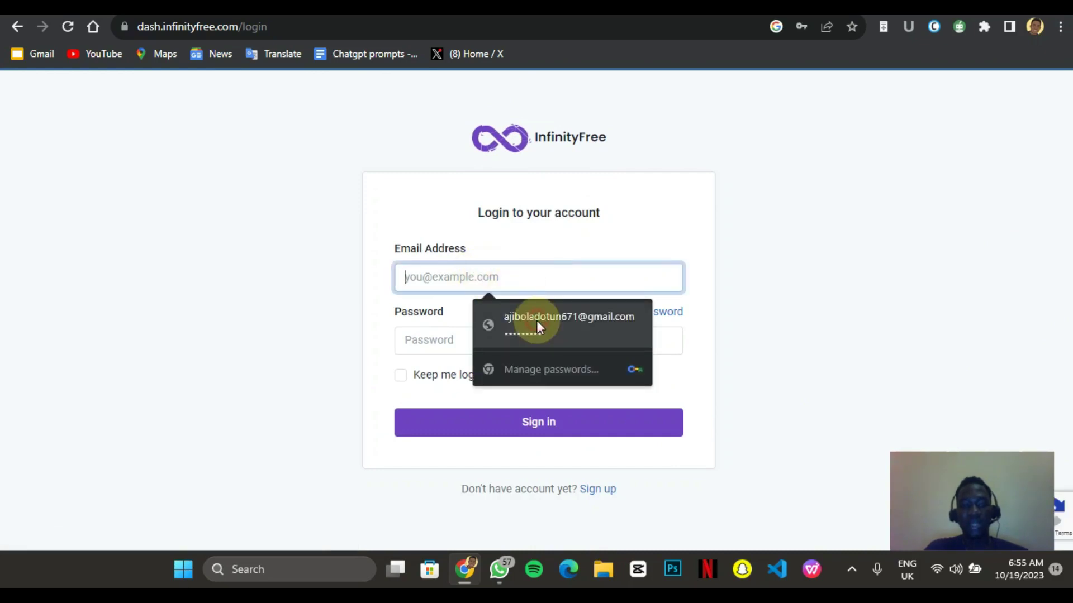
left_click(537, 323)
type("*********")
key("Return")
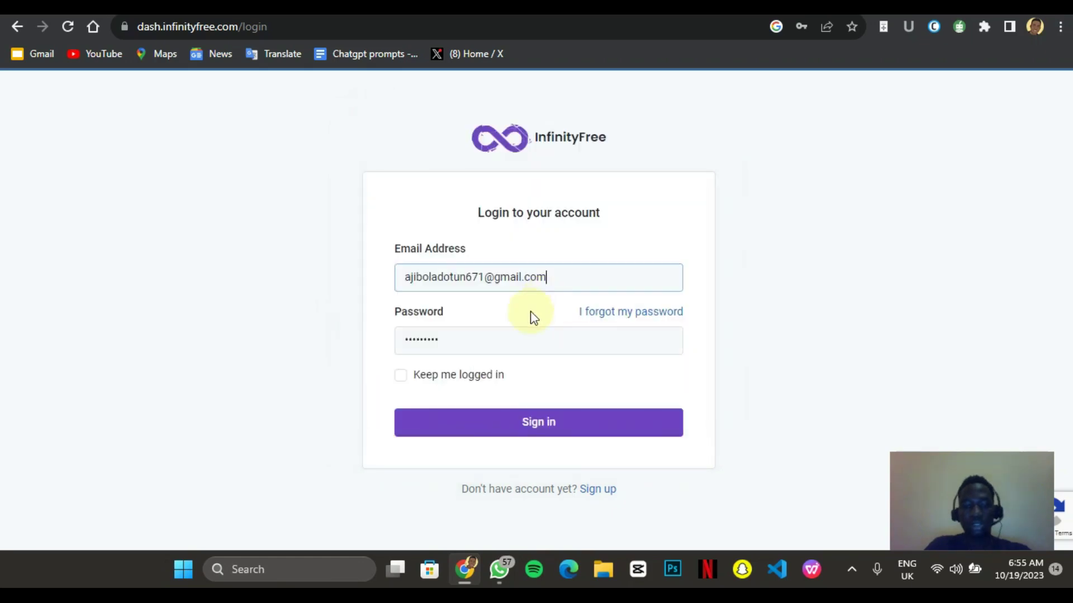
left_click(400, 375)
left_click(469, 423)
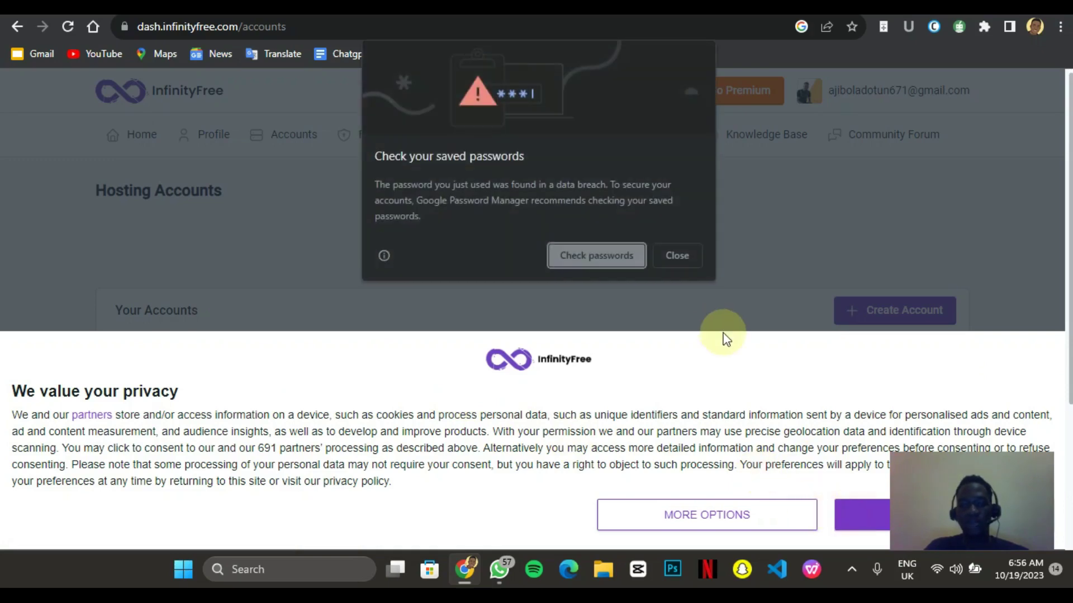
left_click(681, 256)
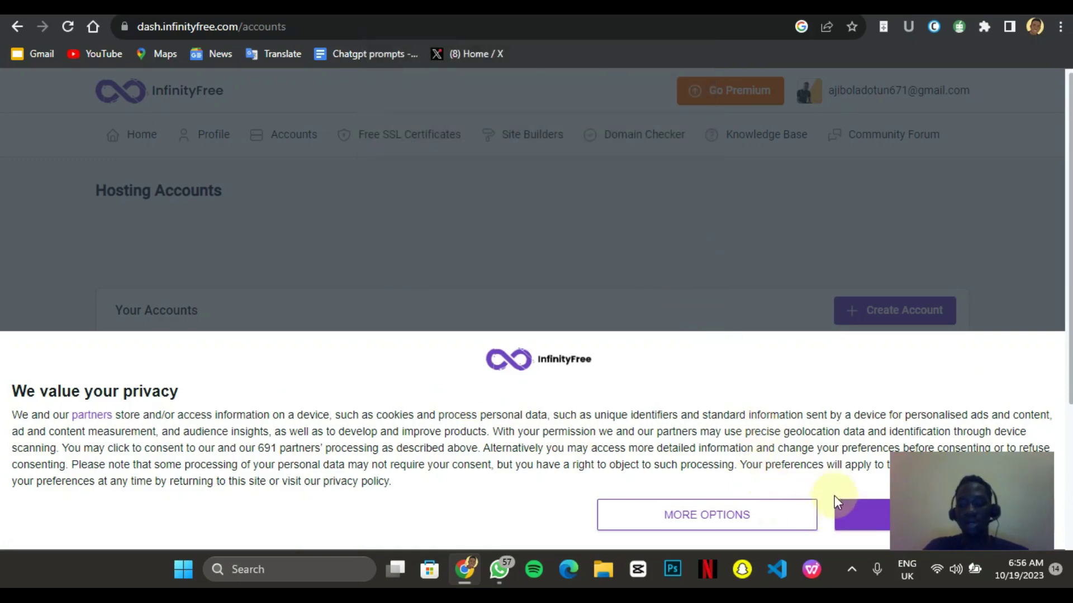
left_click(847, 515)
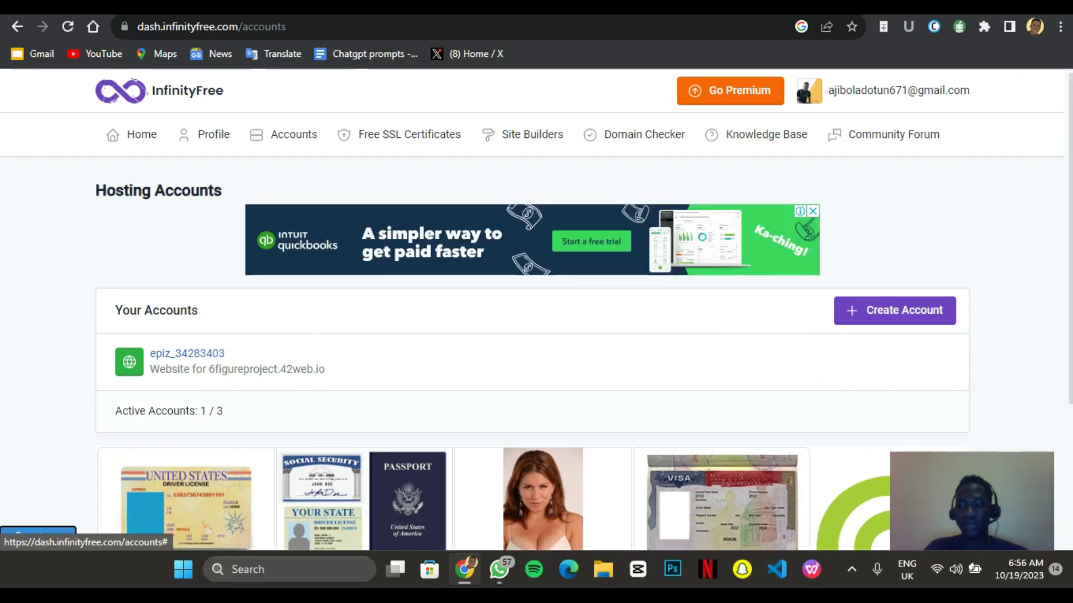
Step: Open the 6figureproject.42web.io domain in a new tab, view it, then close that tab
scroll(536, 310, "down", 1)
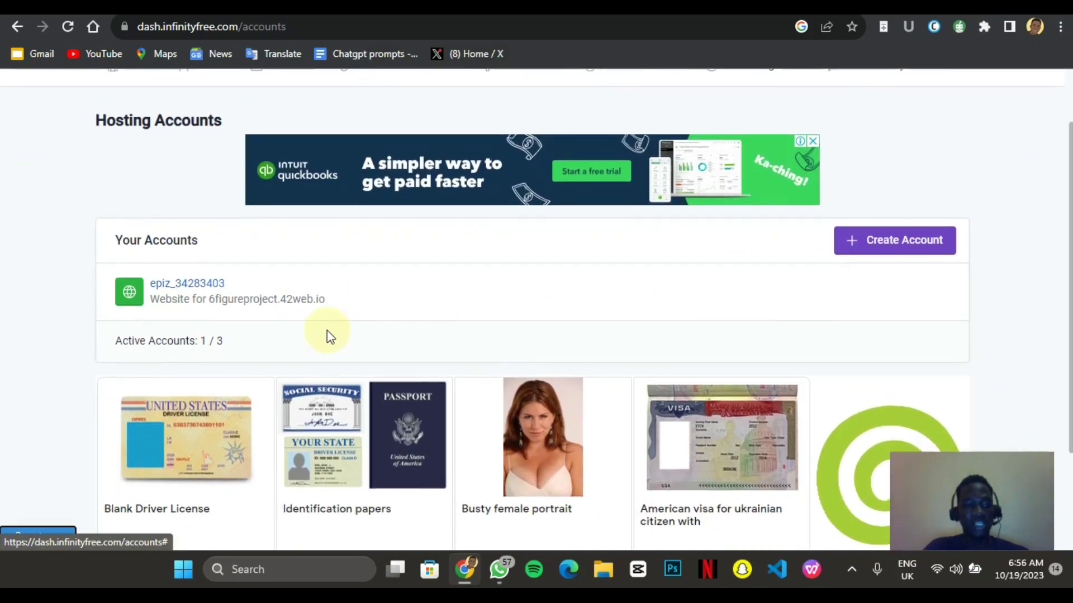
left_click_drag(211, 301, 339, 308)
key("ctrl+c")
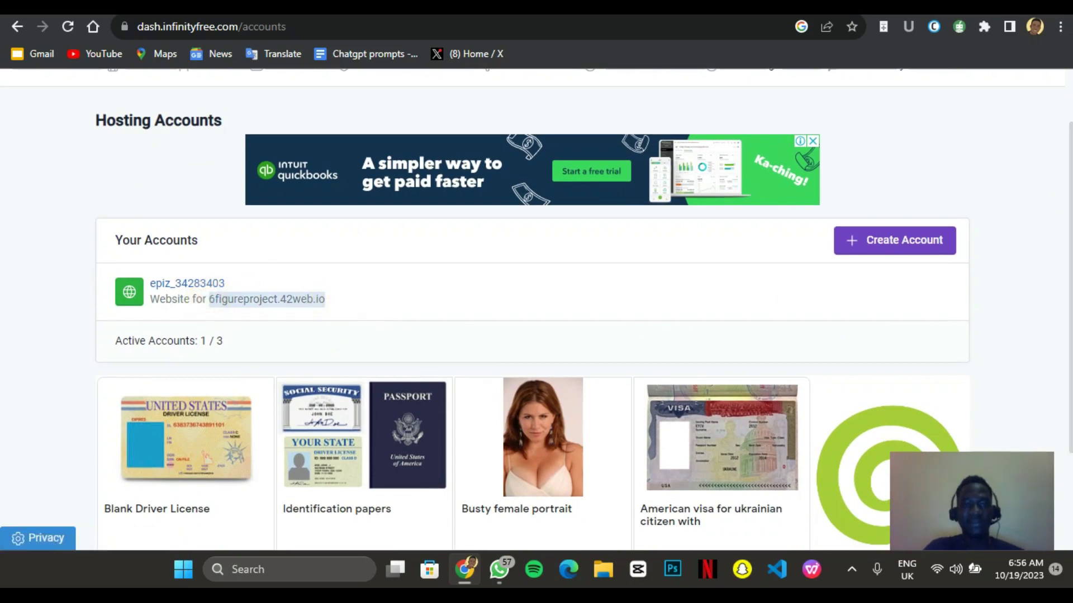
key("ctrl+t")
key("ctrl+v")
key("Return")
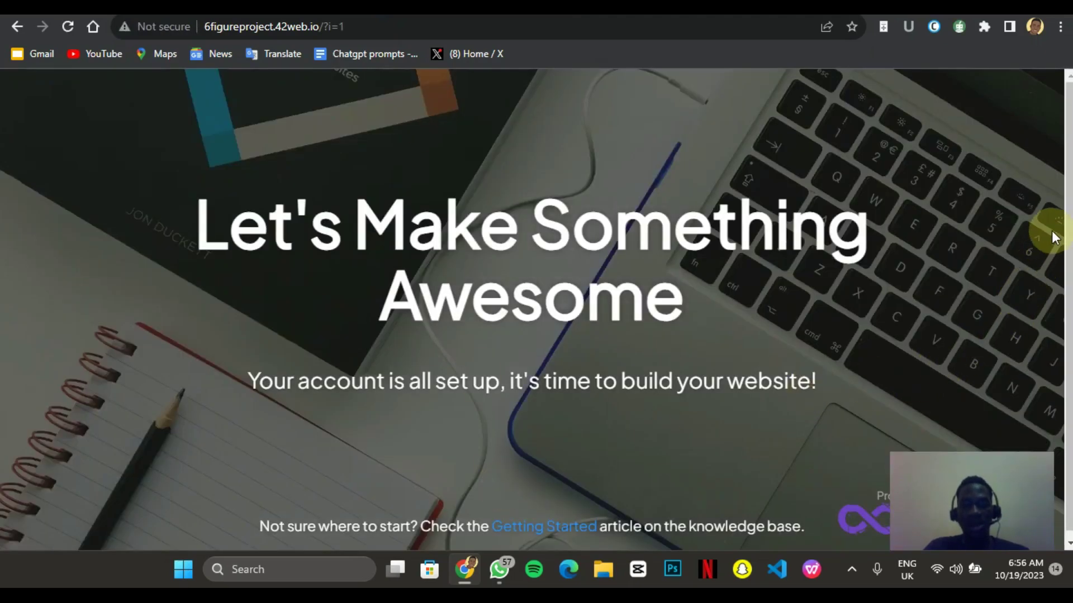
scroll(1062, 223, "down", 1)
scroll(1061, 224, "up", 1)
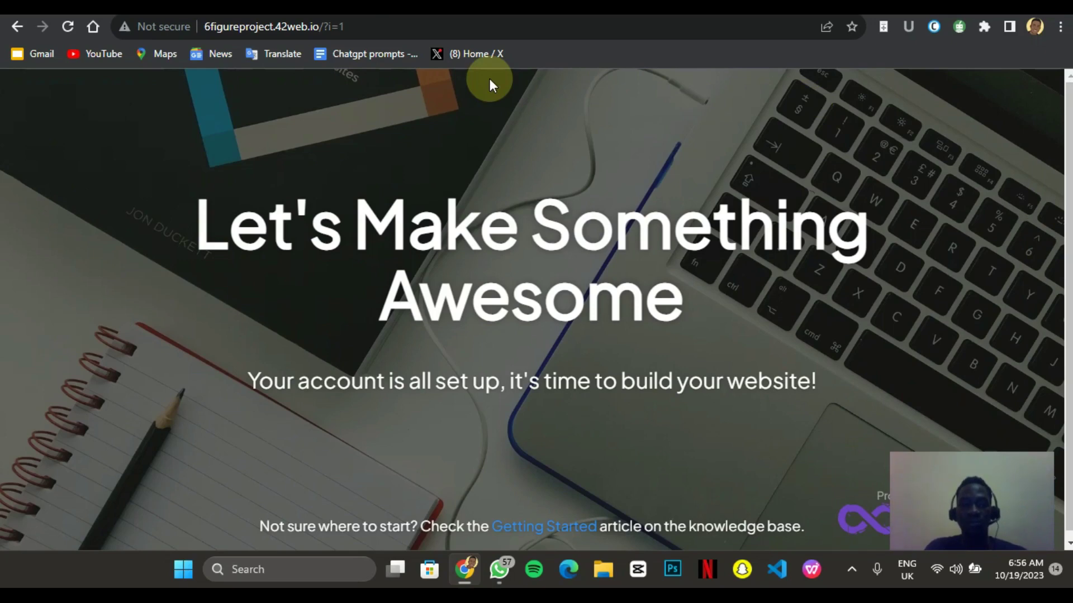
key("ctrl+w")
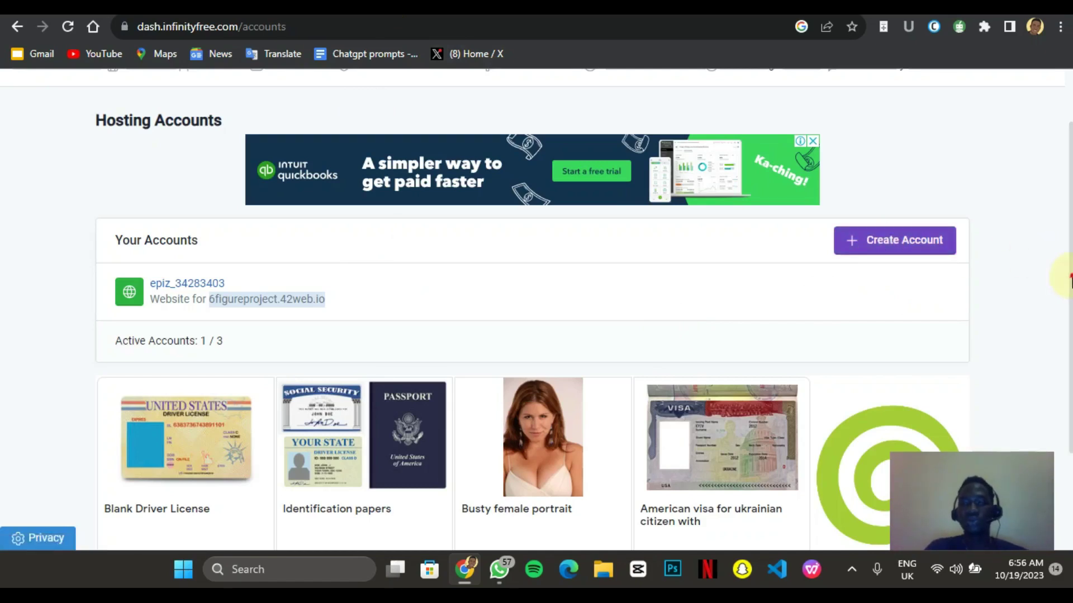
Step: Return to the dashboard home, close the full-page ad, and start a new hosting account
scroll(1070, 280, "up", 1)
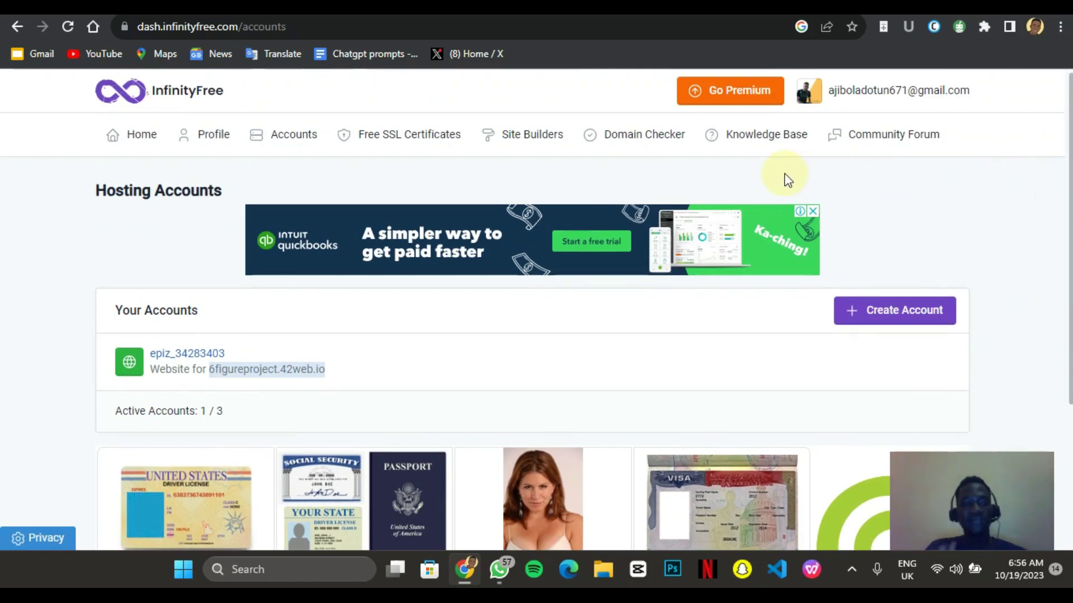
left_click(144, 139)
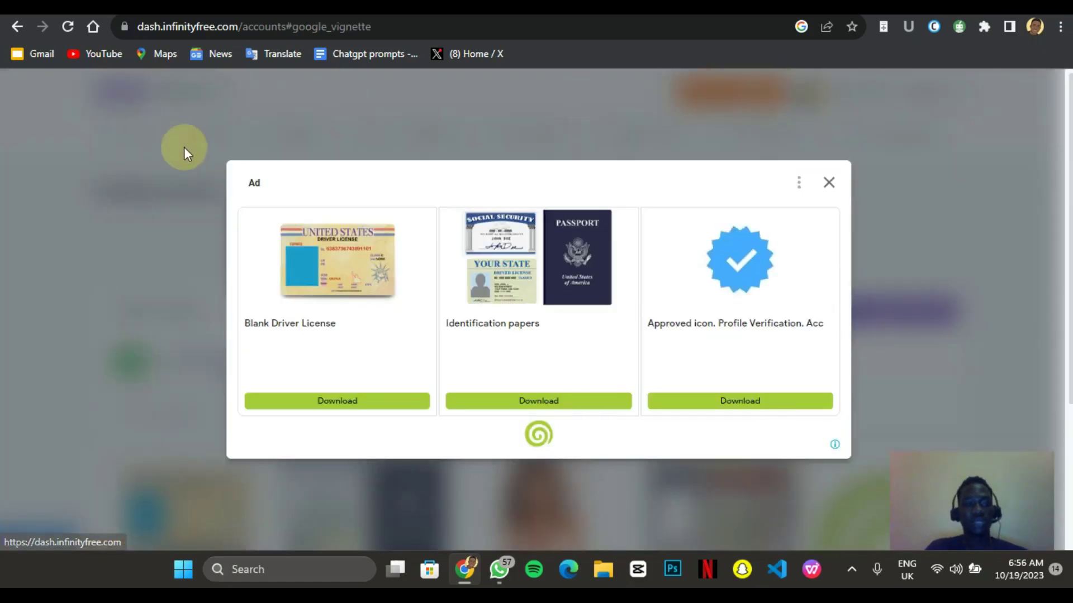
left_click(830, 183)
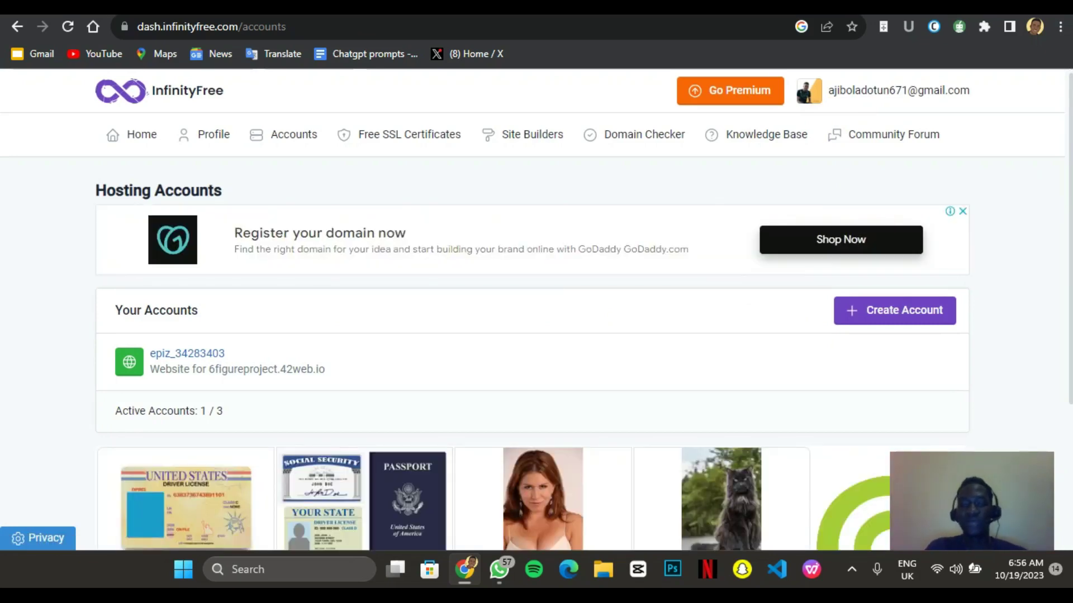
mouse_move(1069, 112)
left_mouse_down()
mouse_move(1070, 204)
mouse_move(1070, 112)
left_mouse_up()
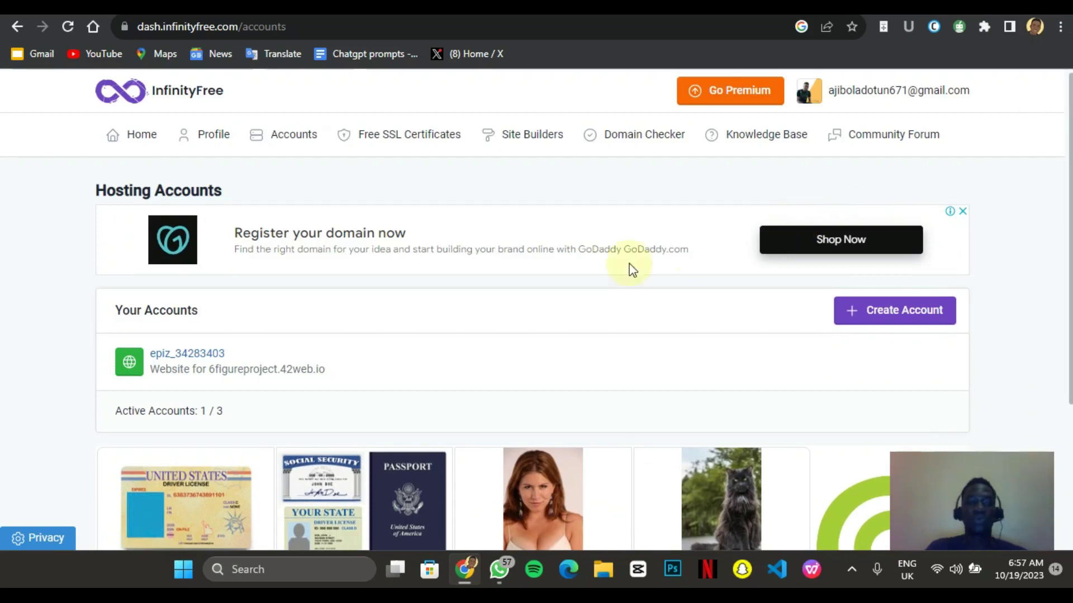
left_click(921, 323)
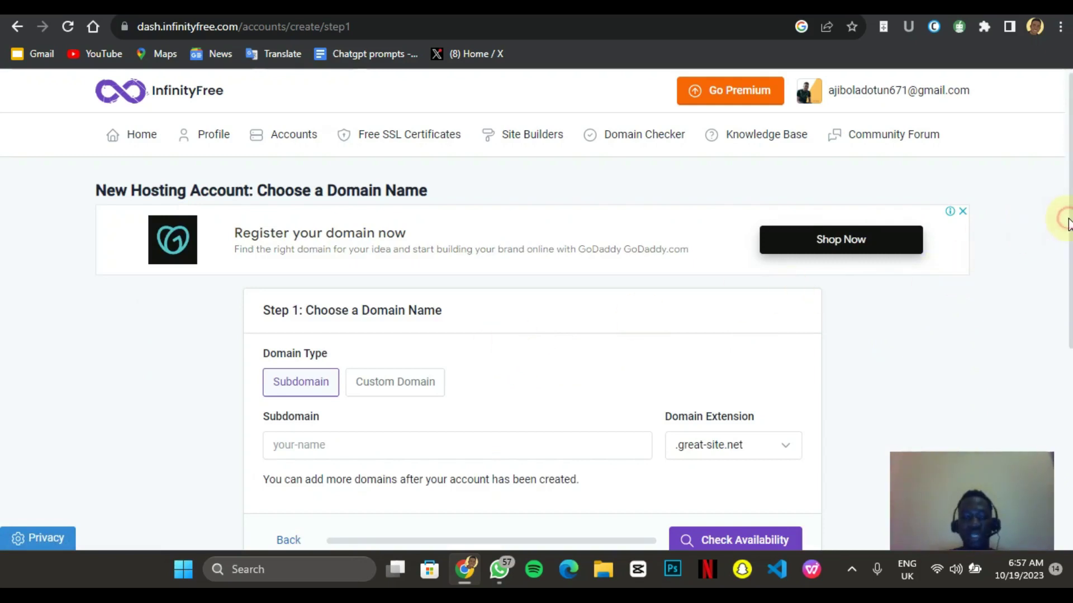
Step: Keep Subdomain as the domain type and enter makemoneygrin as the subdomain name
scroll(1064, 223, "down", 2)
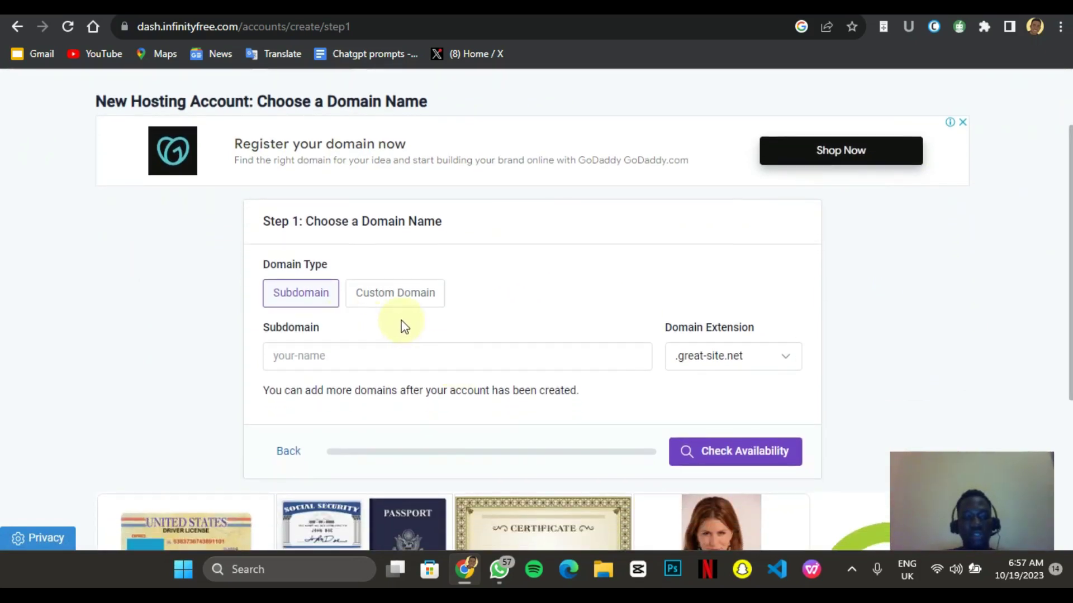
left_click(401, 297)
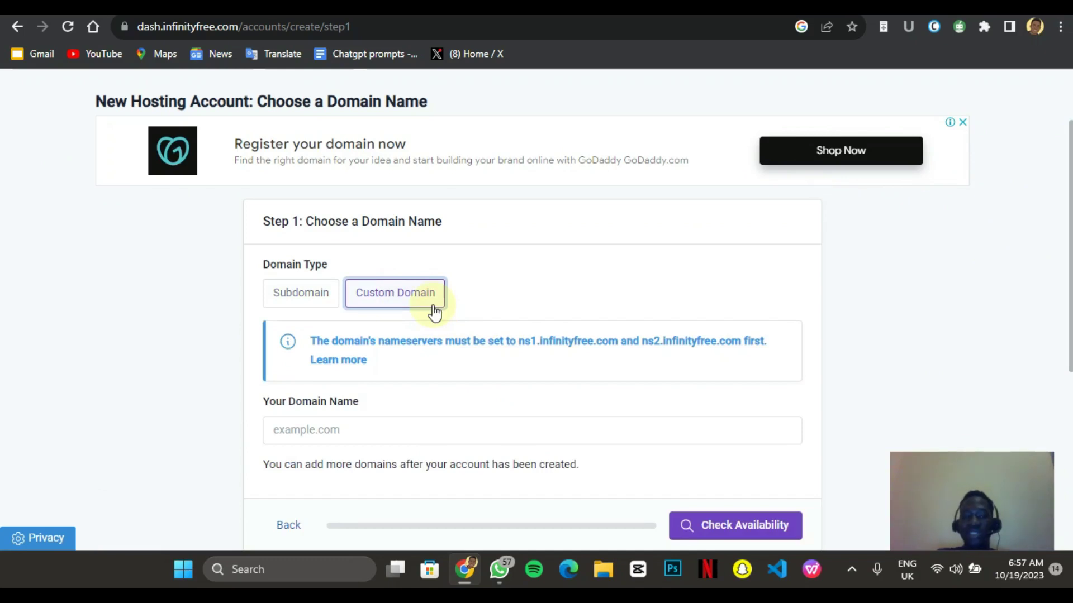
left_click(320, 296)
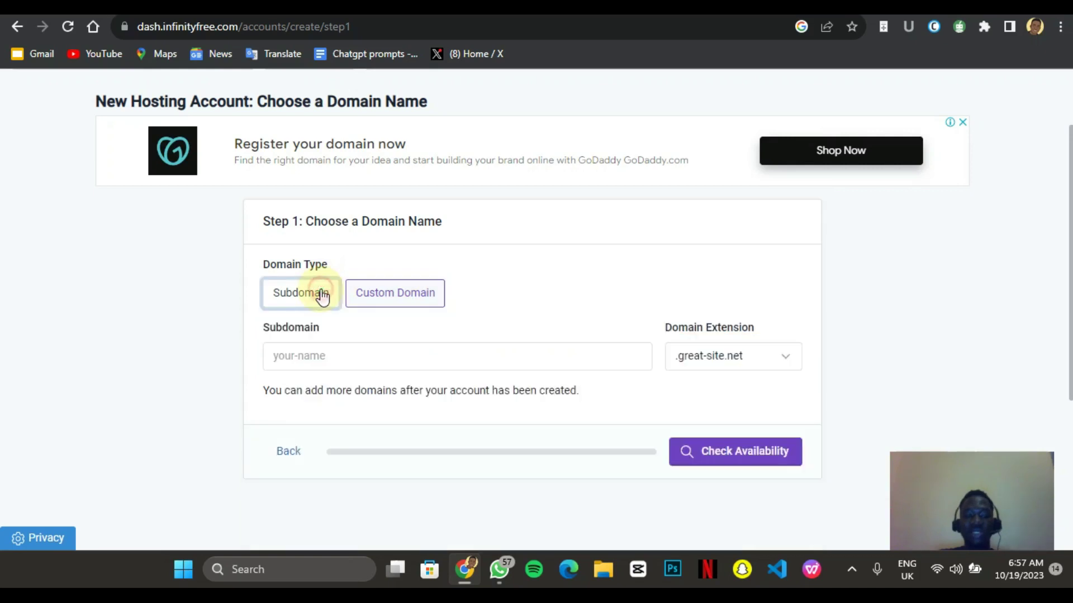
left_click(351, 358)
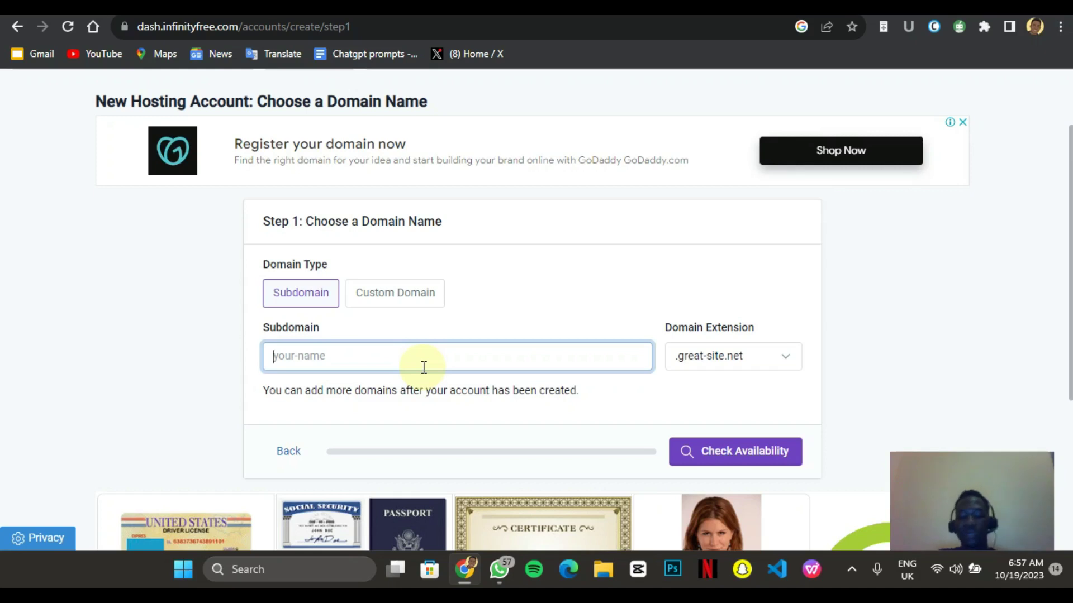
type("make moe")
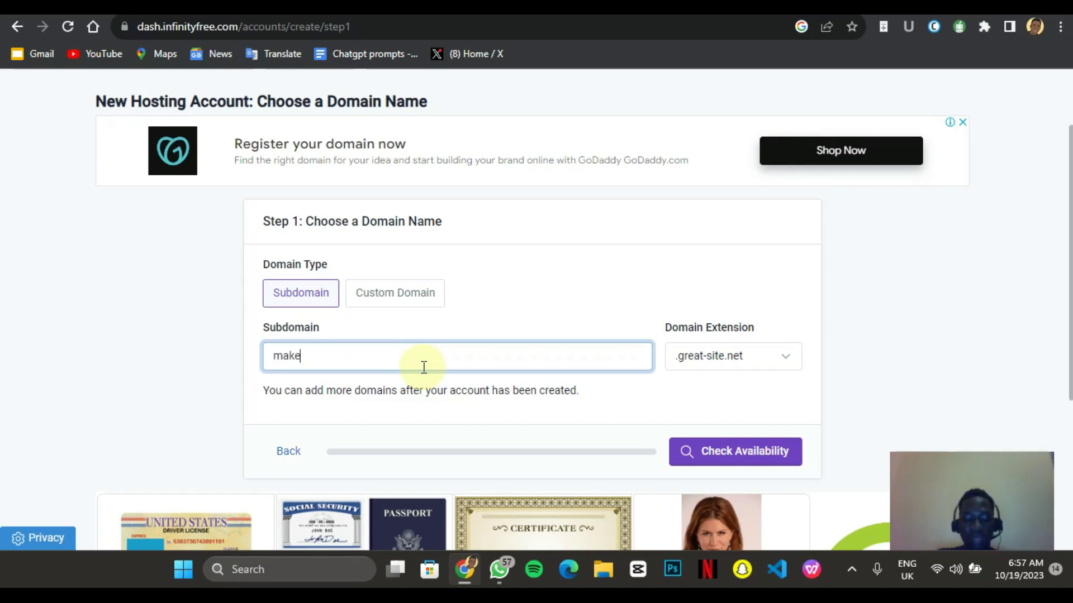
key("BackSpace")
key("BackSpace")
type("moneygrin")
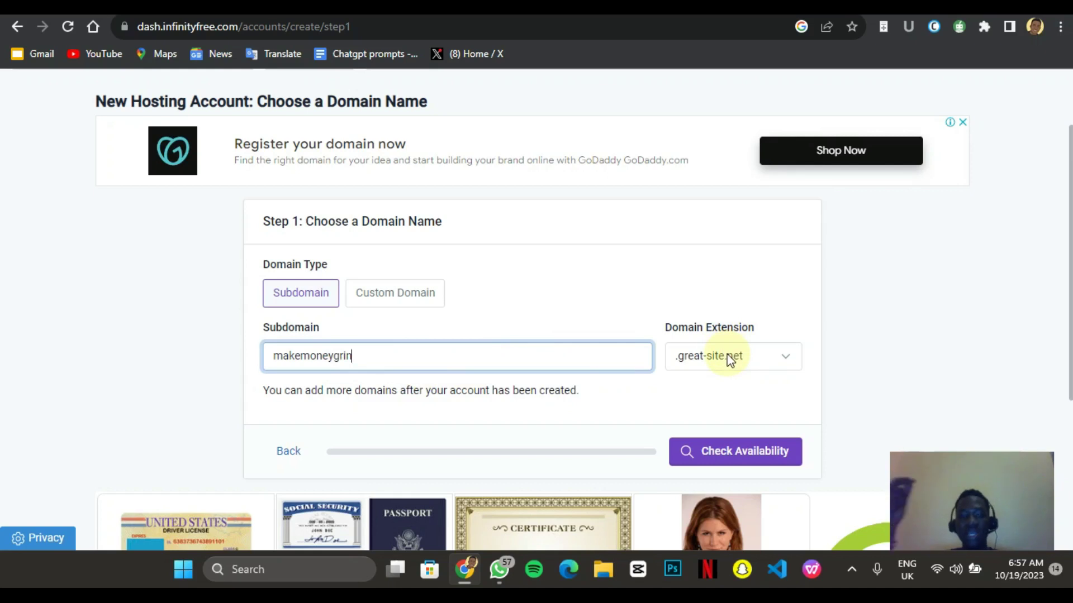
Step: Choose the .42web.io extension and check that makemoneygrin.42web.io is available
key("Tab")
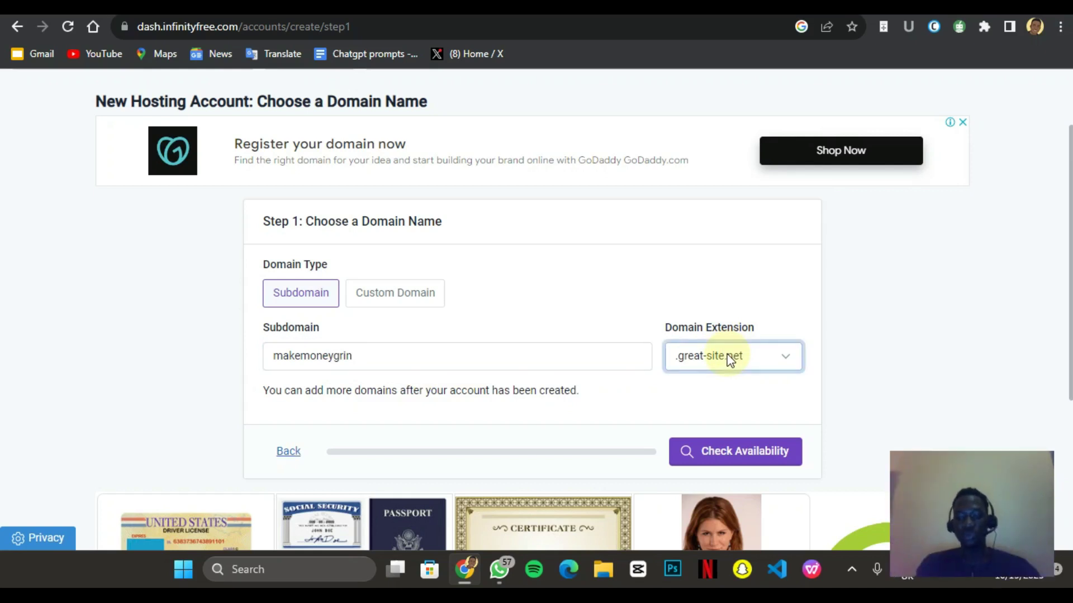
key("Tab")
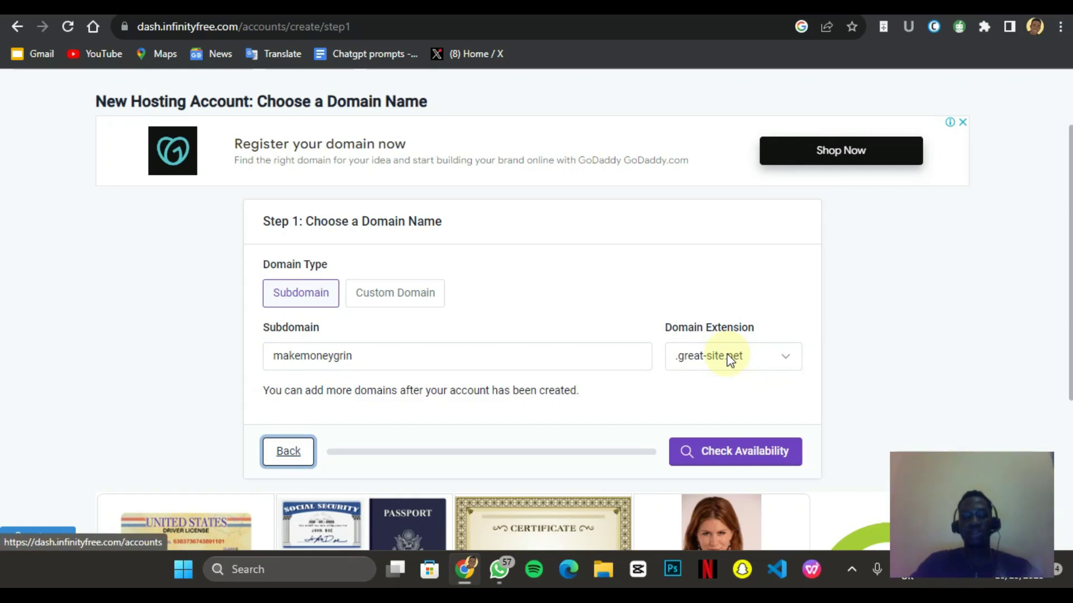
left_click(732, 356)
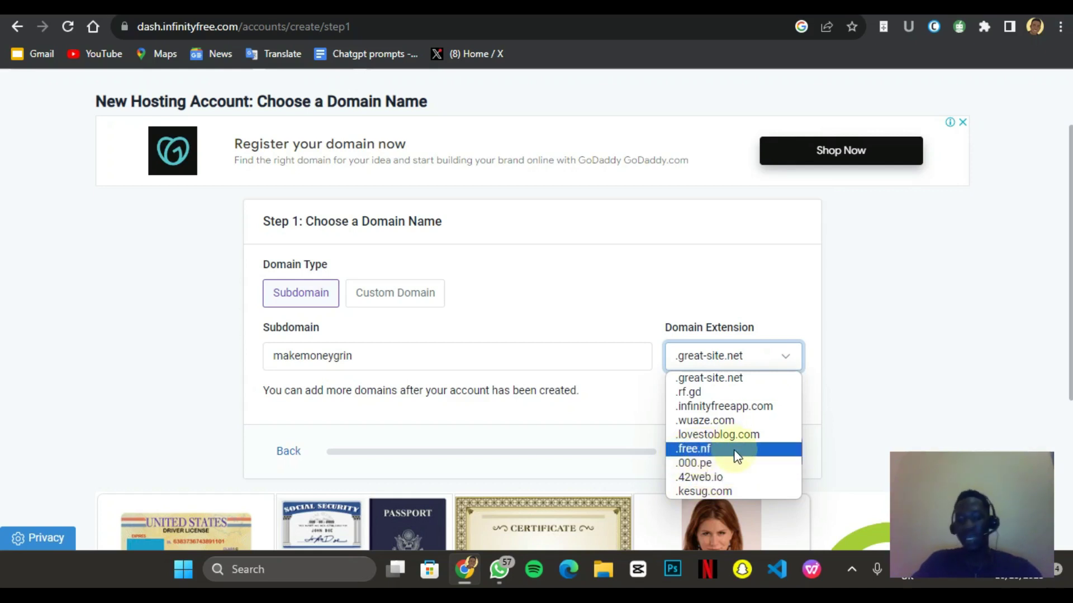
left_click(733, 479)
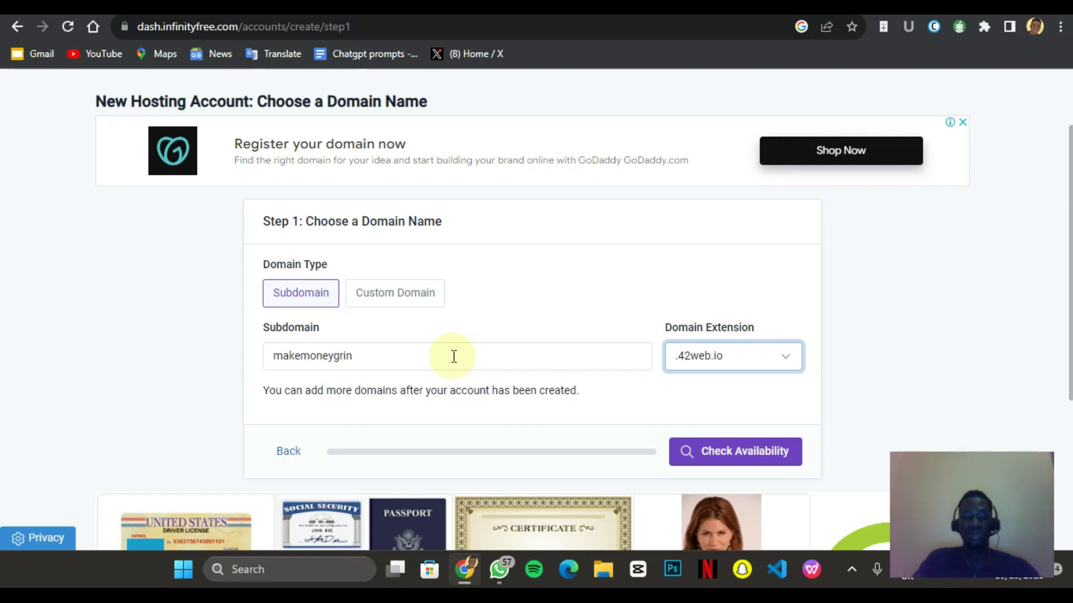
left_click(723, 449)
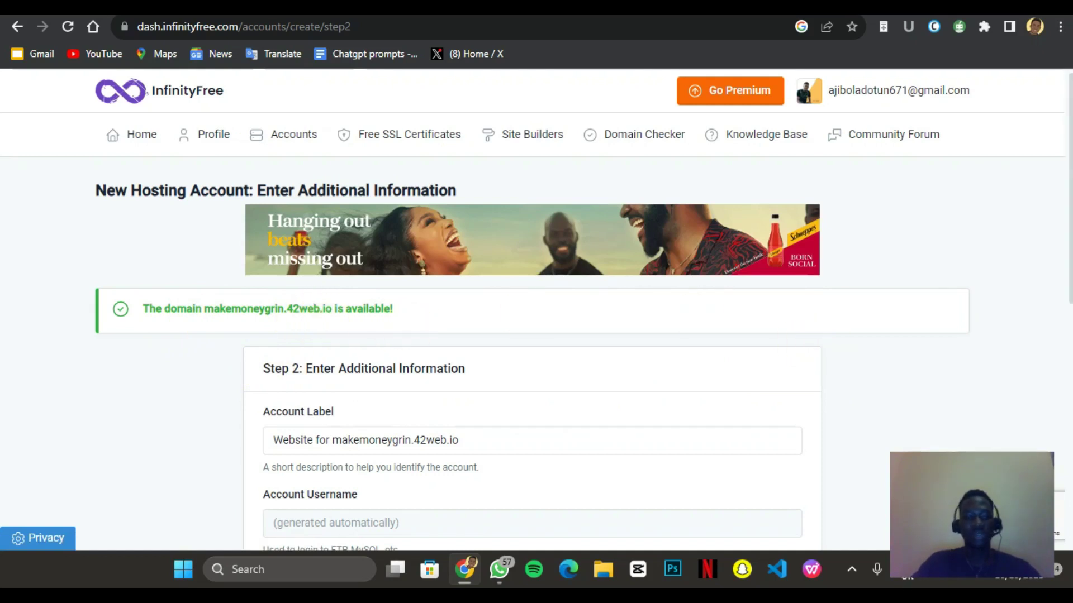
Step: Replace the account label with 'The best way to Make money online as a student'
scroll(583, 310, "down", 3)
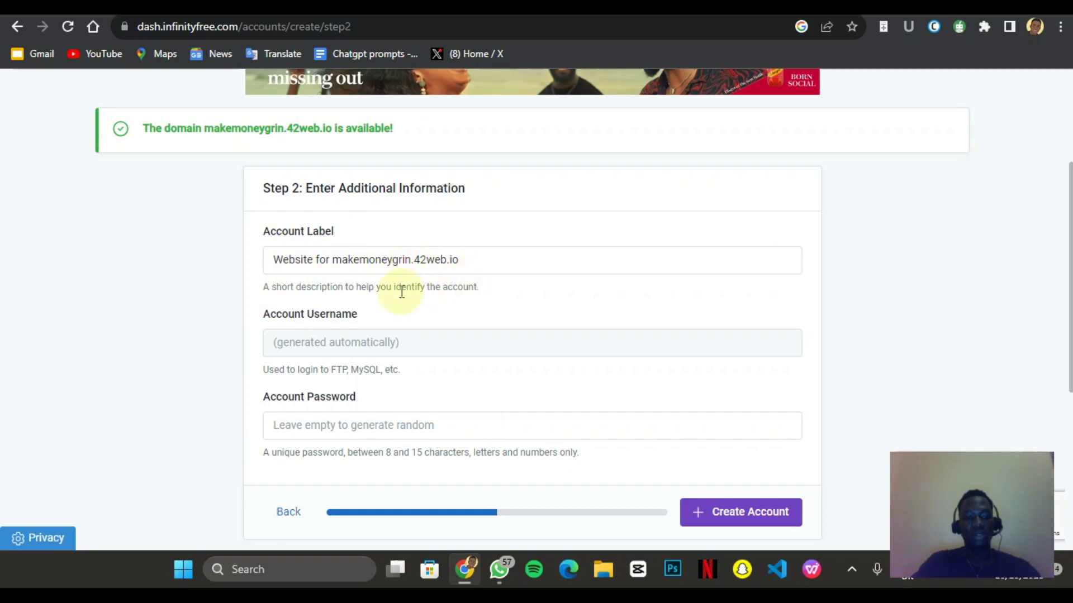
triple_click(425, 266)
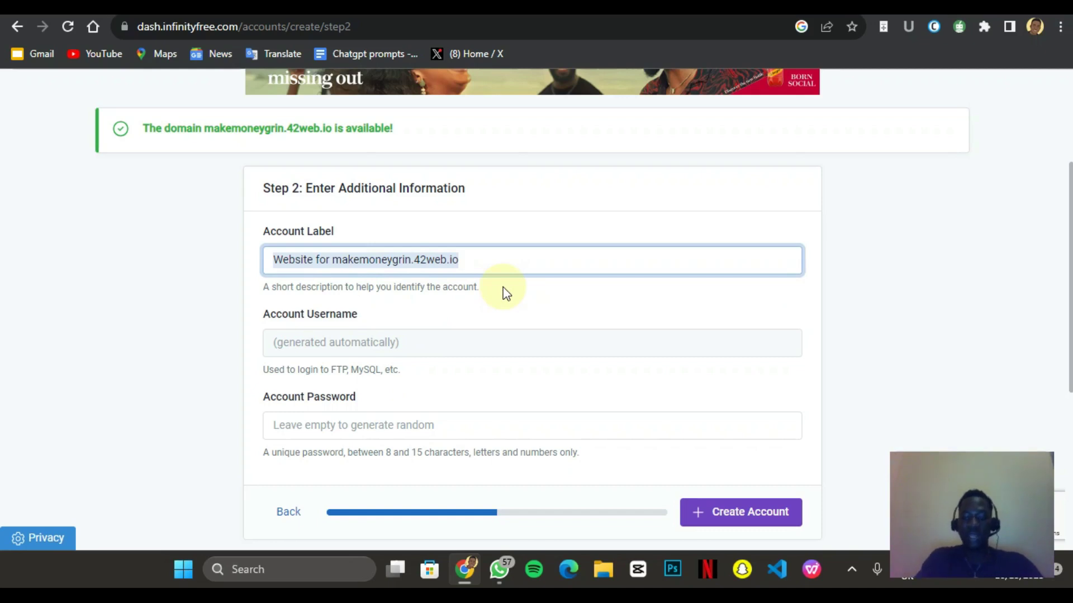
key("BackSpace")
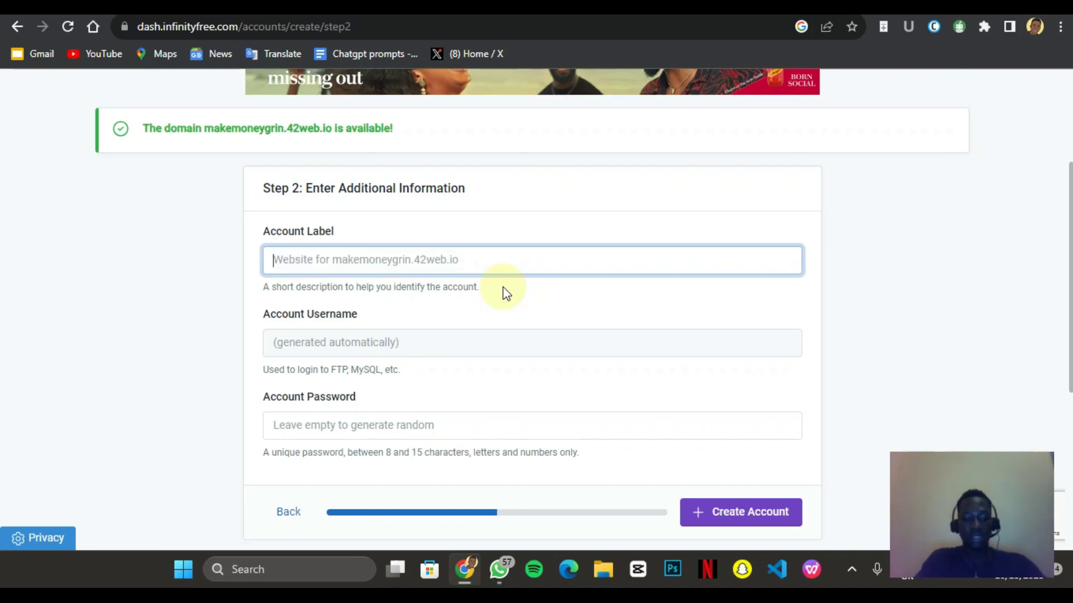
type("The best w")
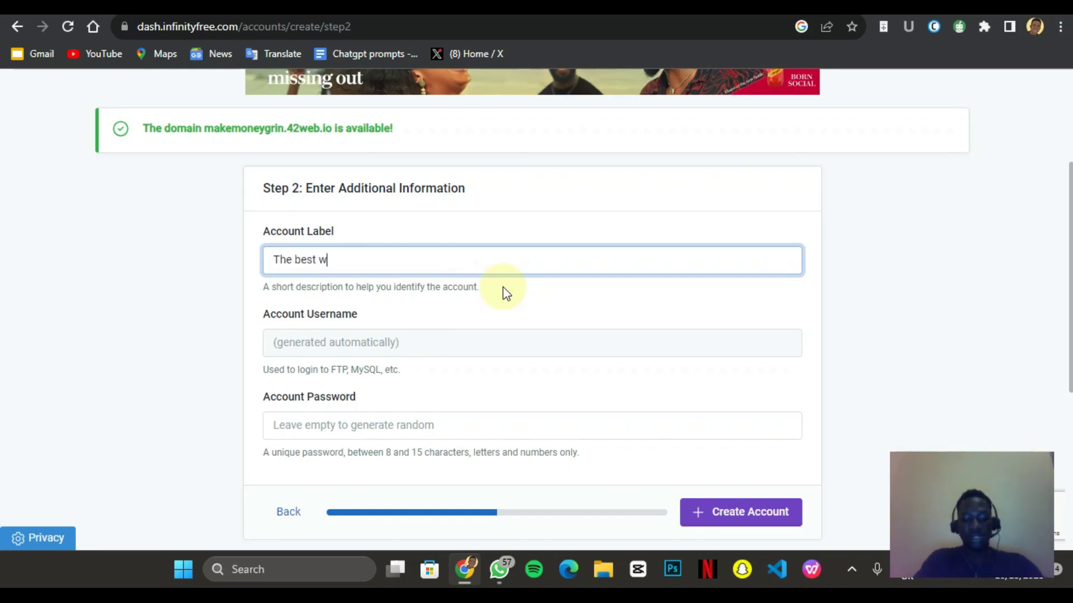
type("ay to Make money online as a student")
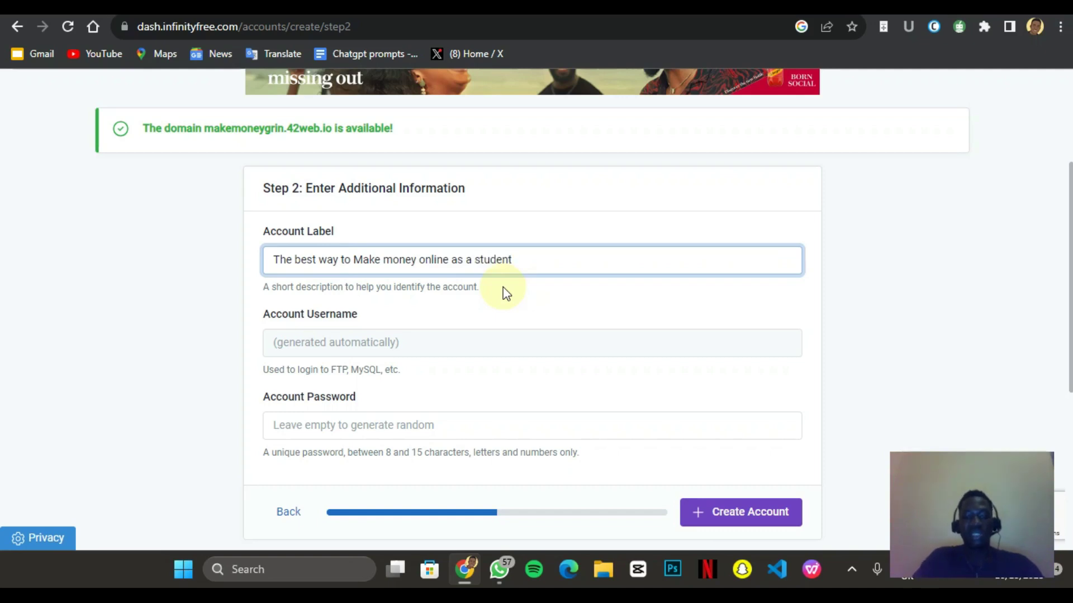
left_click(388, 344)
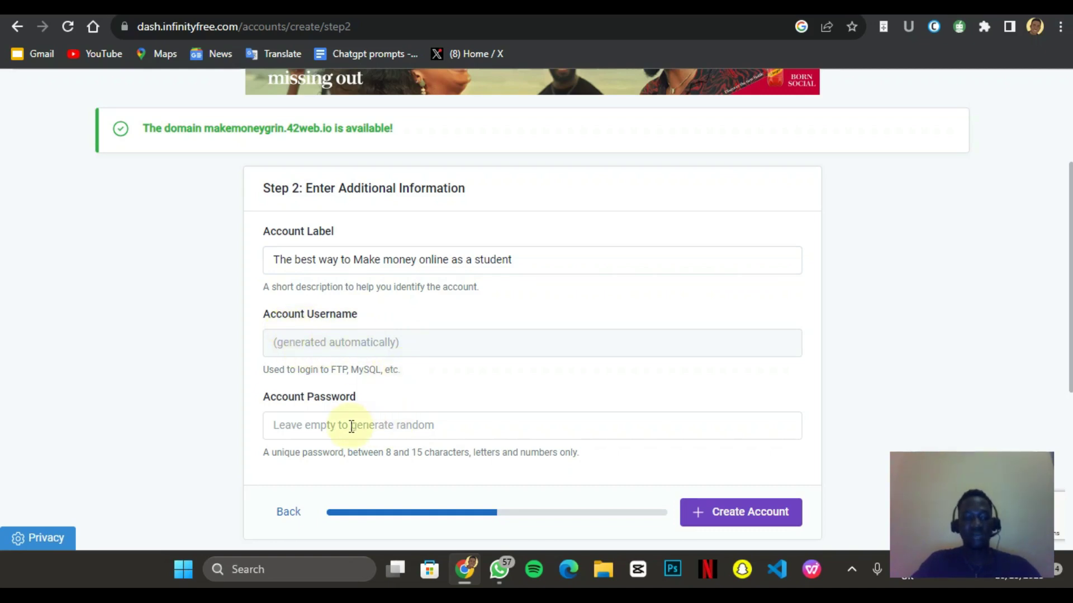
Step: Enter an account password and submit Create Account
left_click(326, 429)
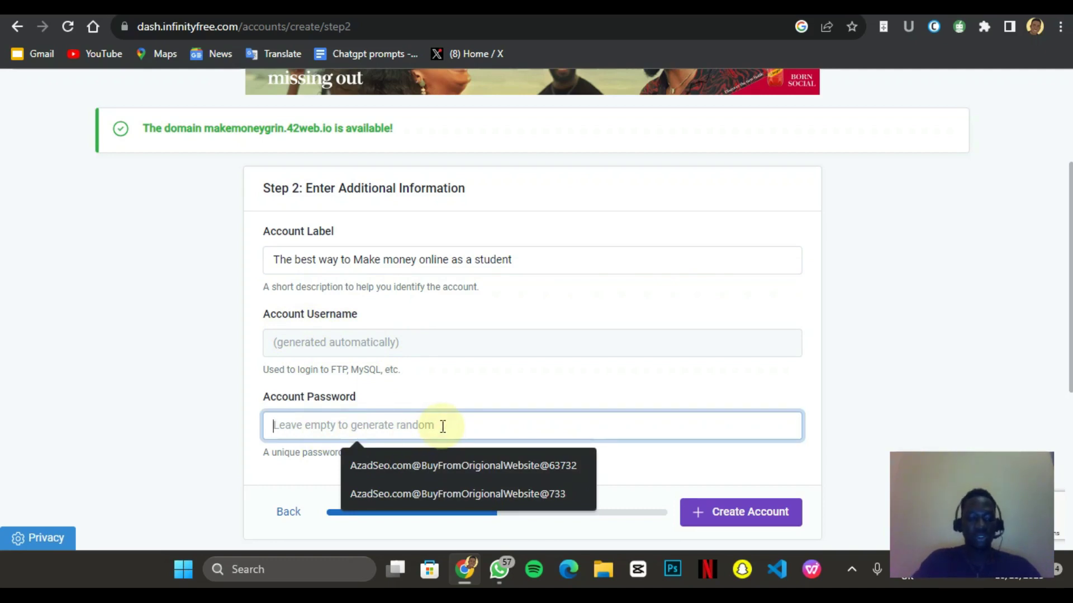
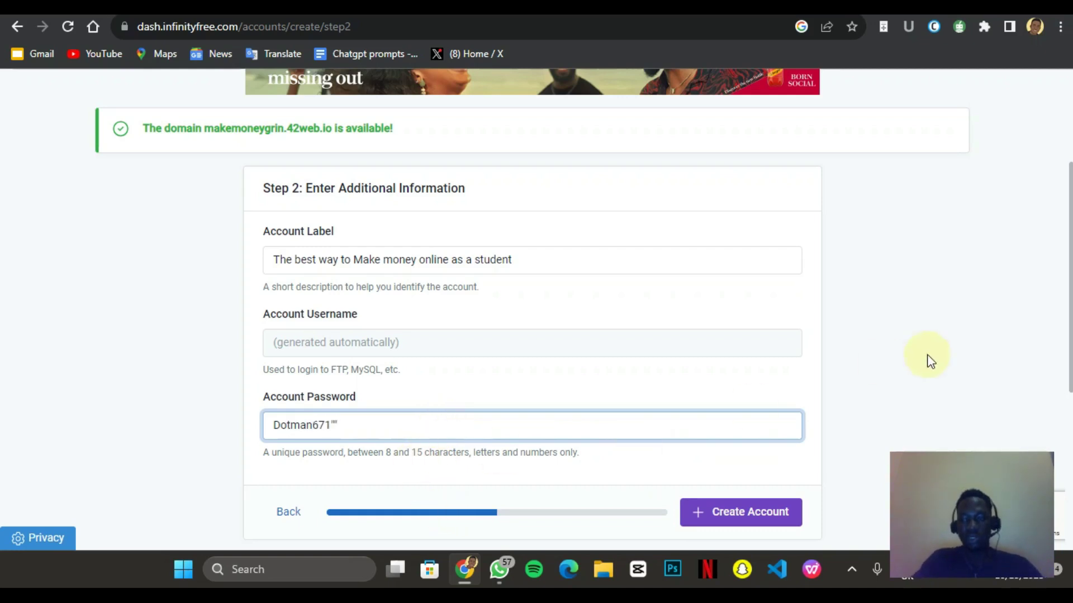
scroll(1064, 312, "down", 1)
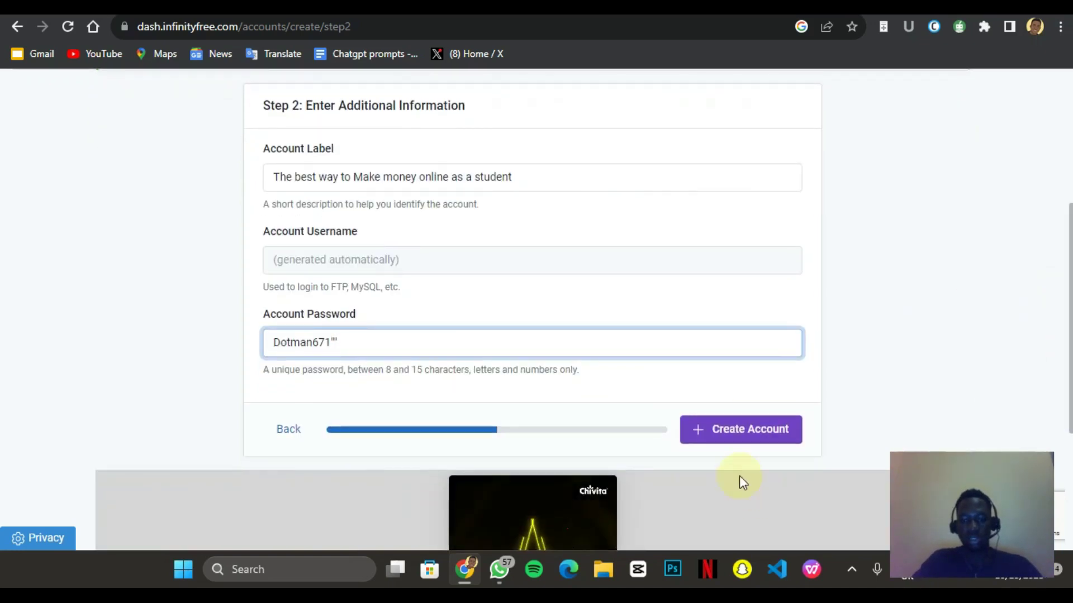
left_click(734, 447)
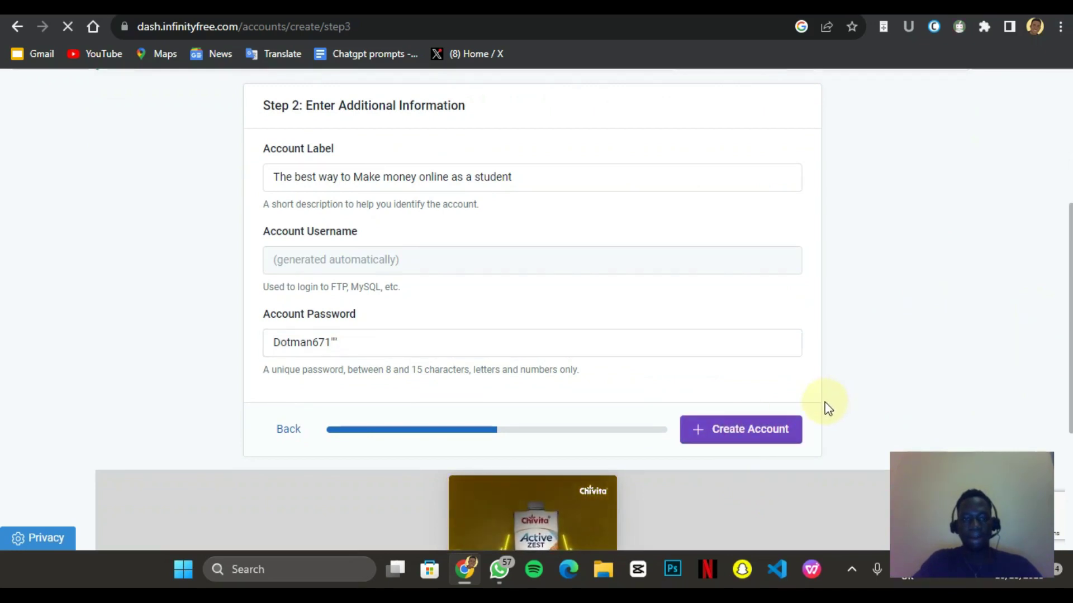
Step: Scroll the Step 3: Account Created page down to the Open Control Panel and Finish buttons
scroll(949, 335, "down", 3)
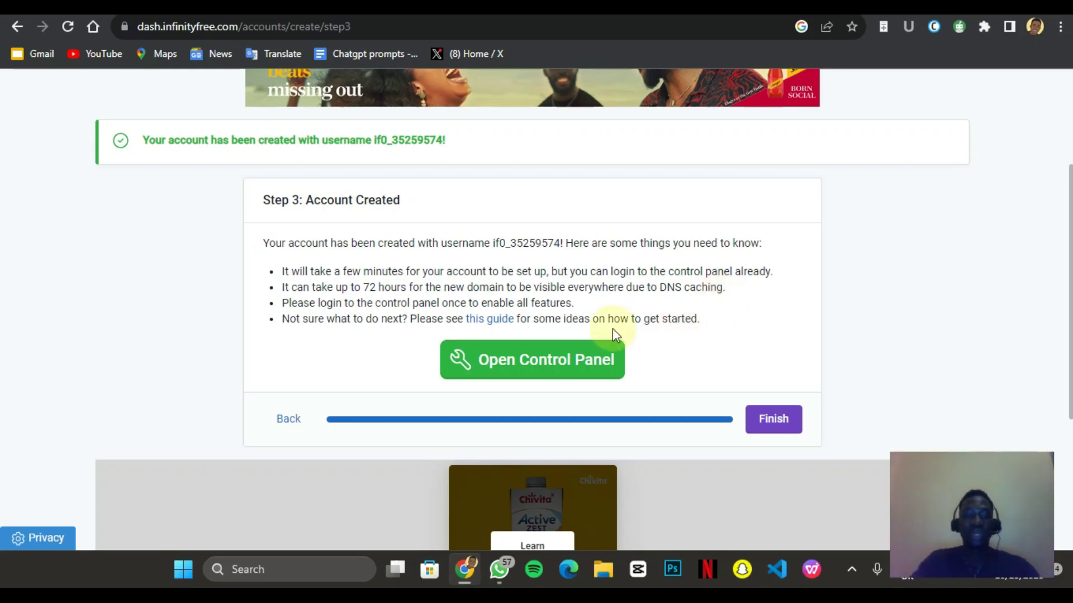
Step: Open the control panel and approve receiving service emails on the Important Notice page
left_click(564, 359)
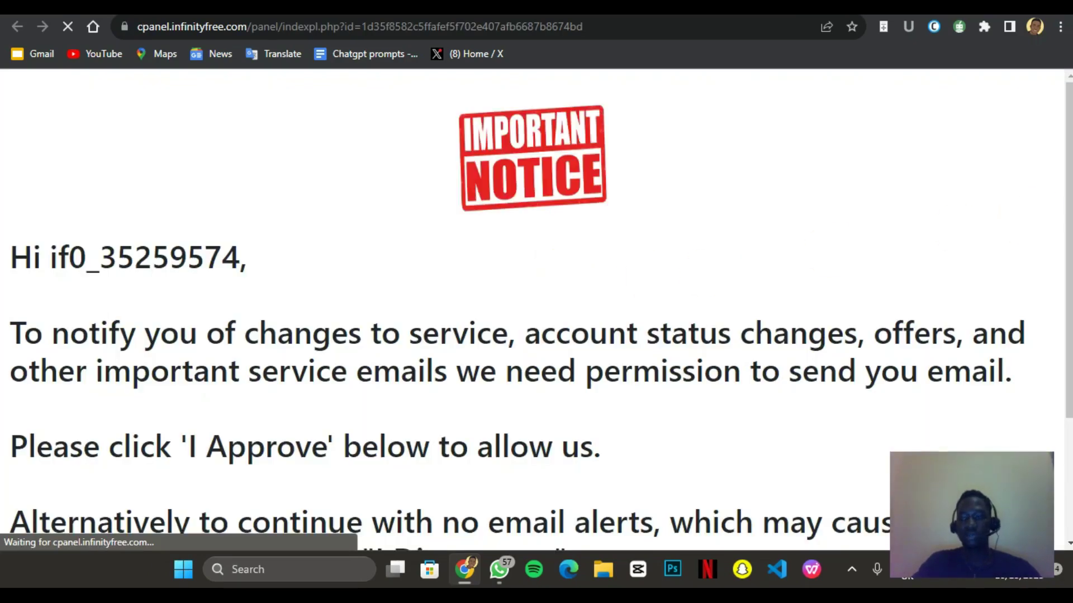
scroll(1067, 251, "down", 3)
left_click(722, 457)
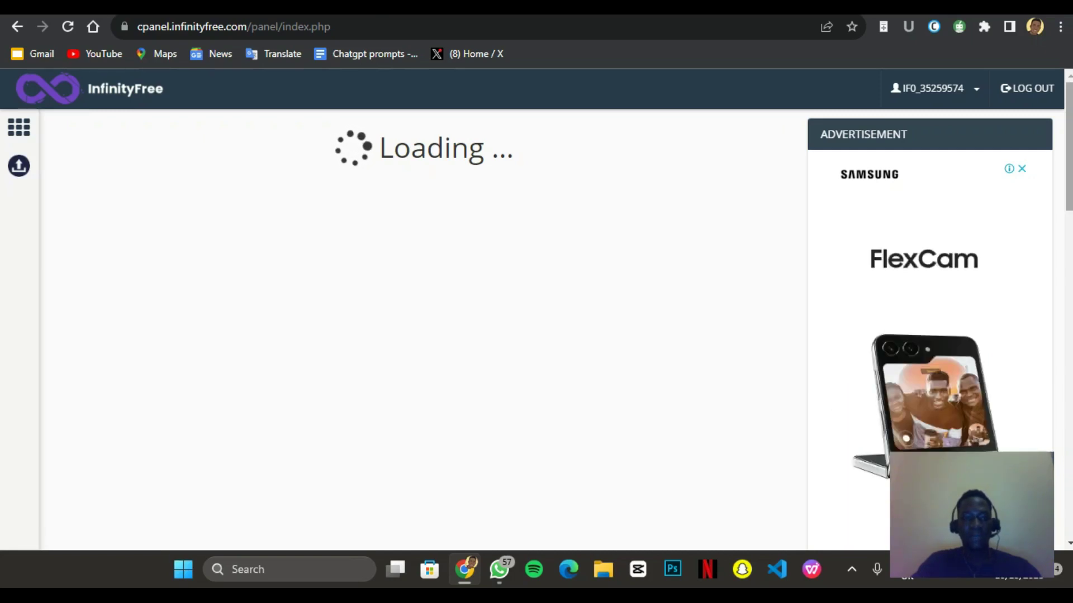
Step: Scroll the control panel past Files, Databases and Domains to the Software section
scroll(424, 324, "down", 10)
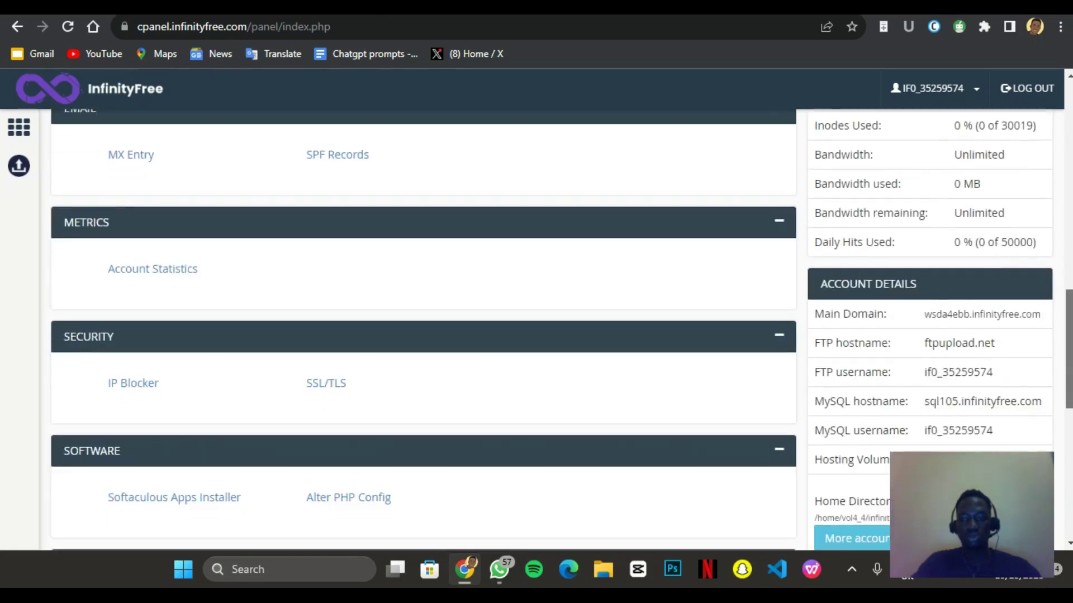
scroll(1054, 204, "up", 10)
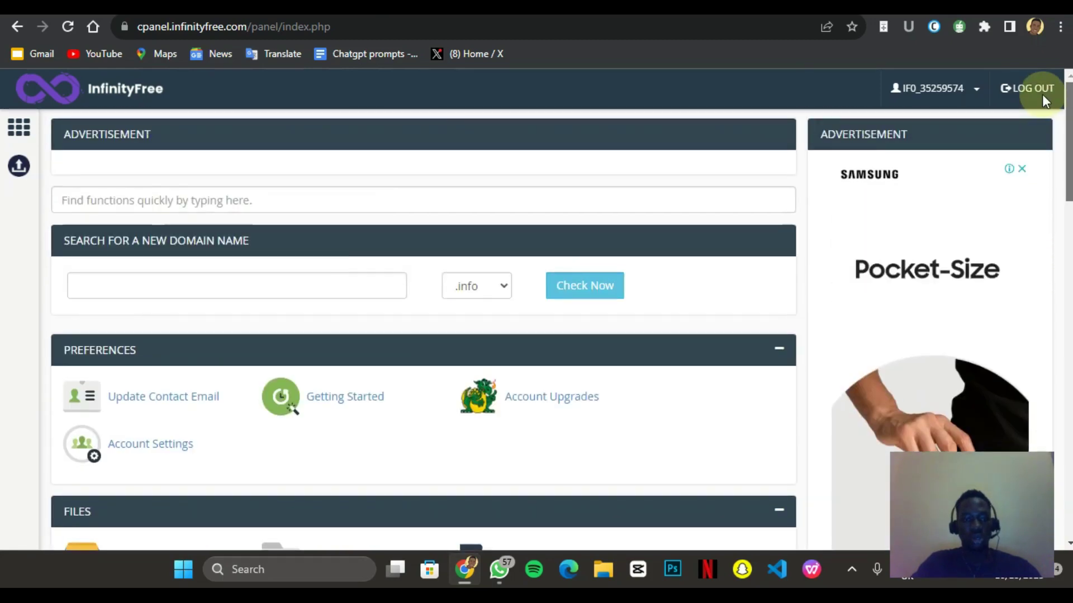
scroll(1043, 102, "down", 5)
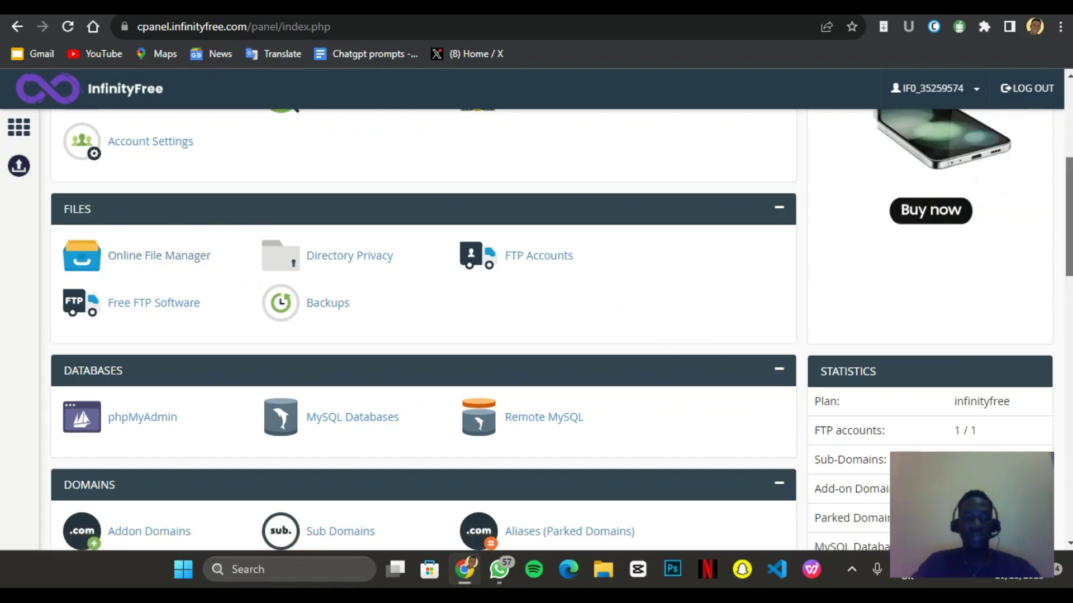
scroll(1009, 224, "down", 3)
scroll(536, 330, "down", 12)
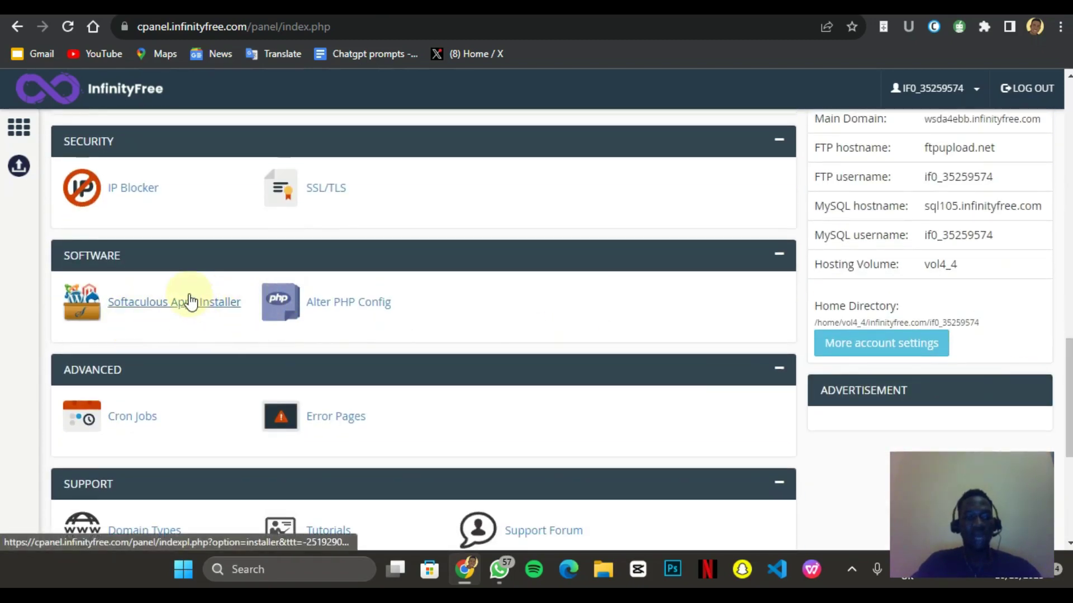
left_click(167, 300)
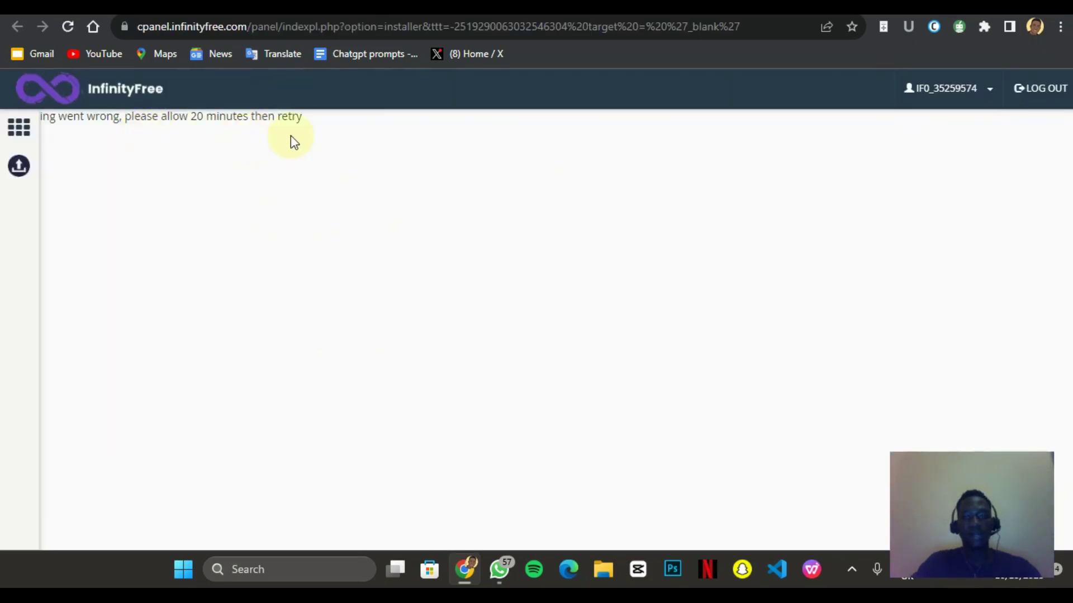
left_click(681, 12)
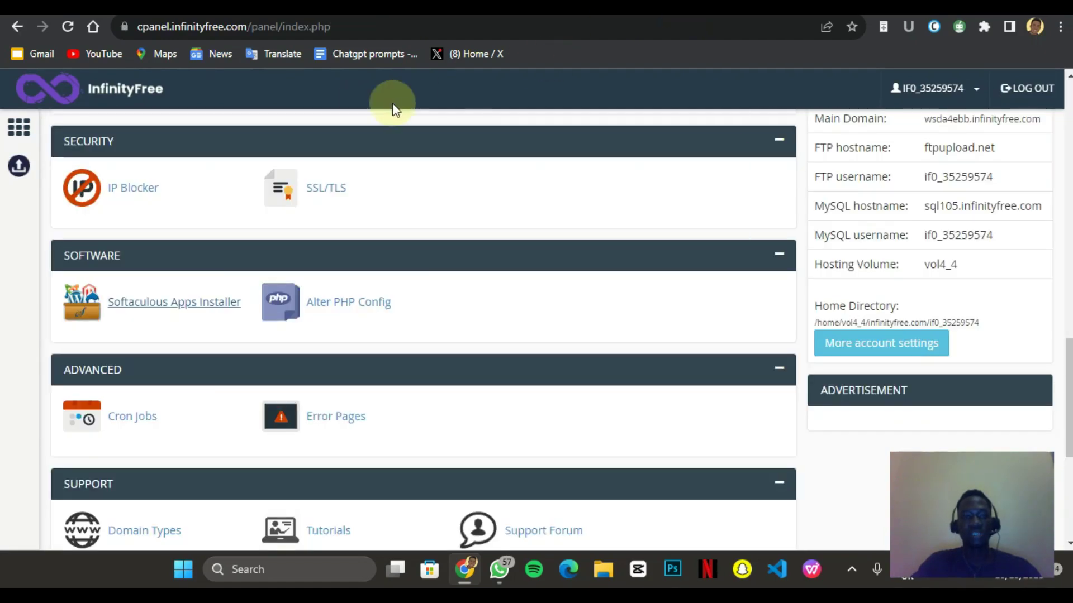
left_click(185, 312)
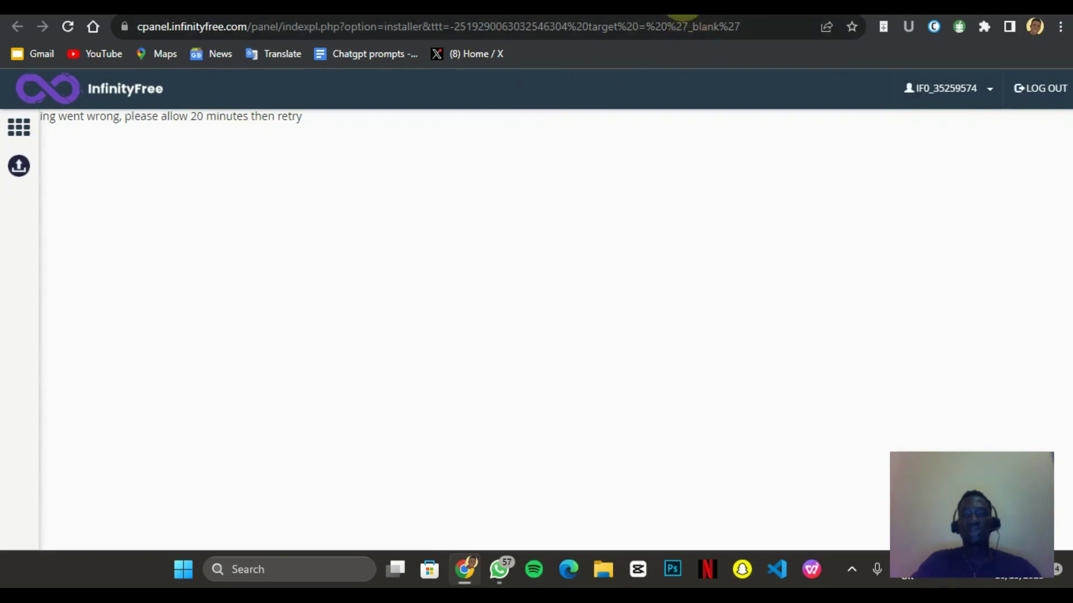
left_click(685, 17)
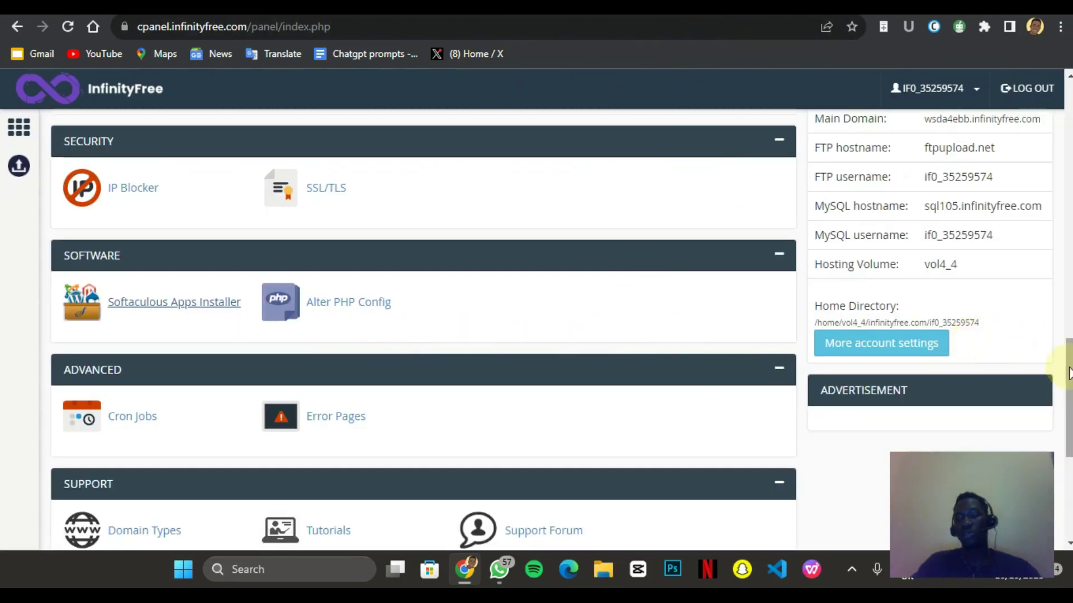
scroll(1067, 372, "down", 2)
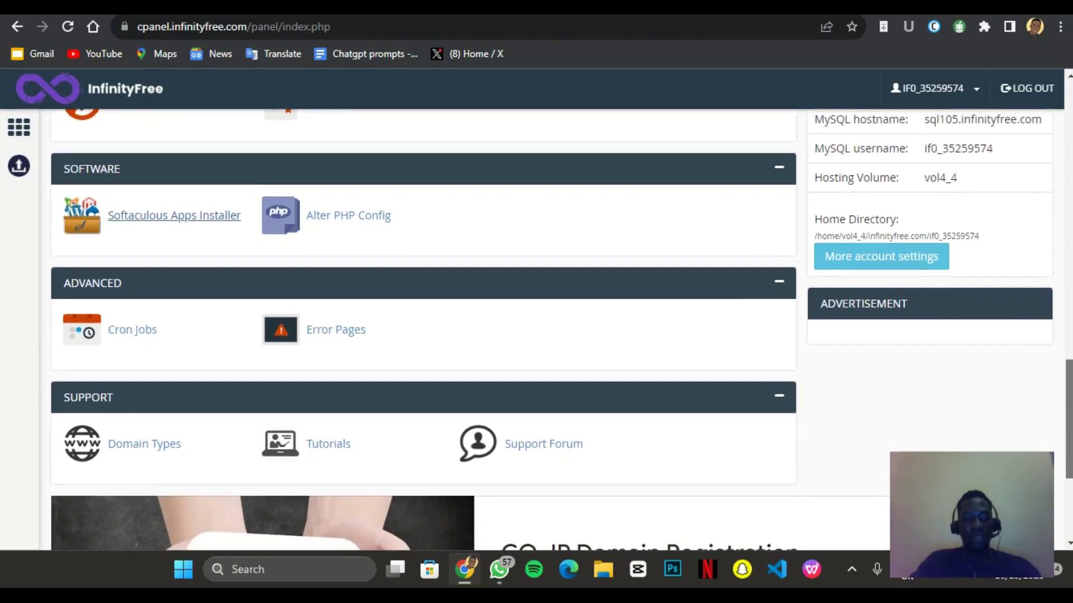
scroll(1067, 371, "up", 2)
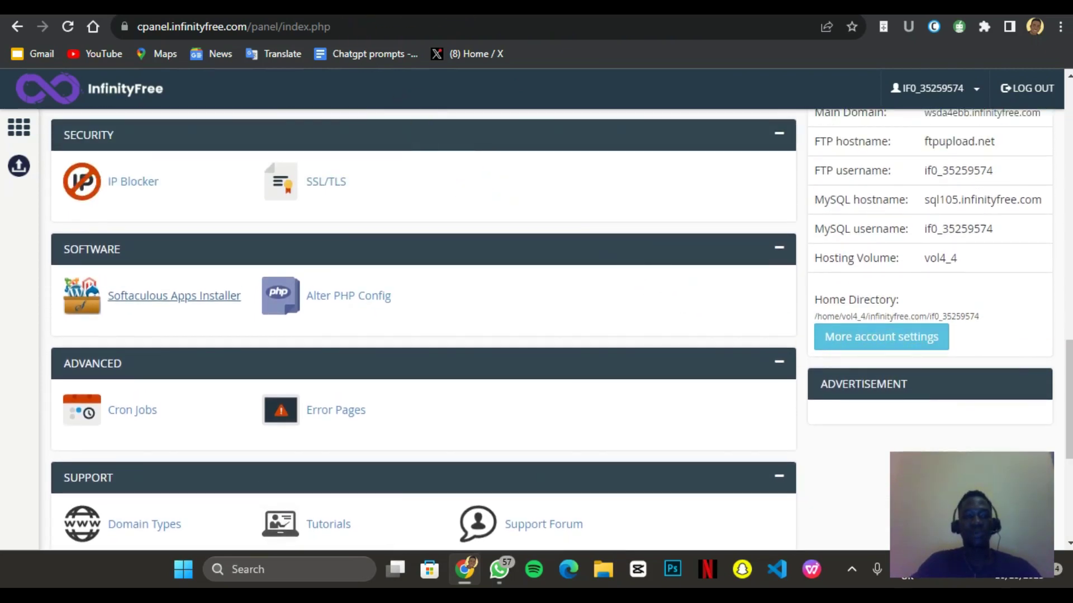
Step: Back on the reloaded Account Created tab, reopen the new account's control panel
left_click(562, 14)
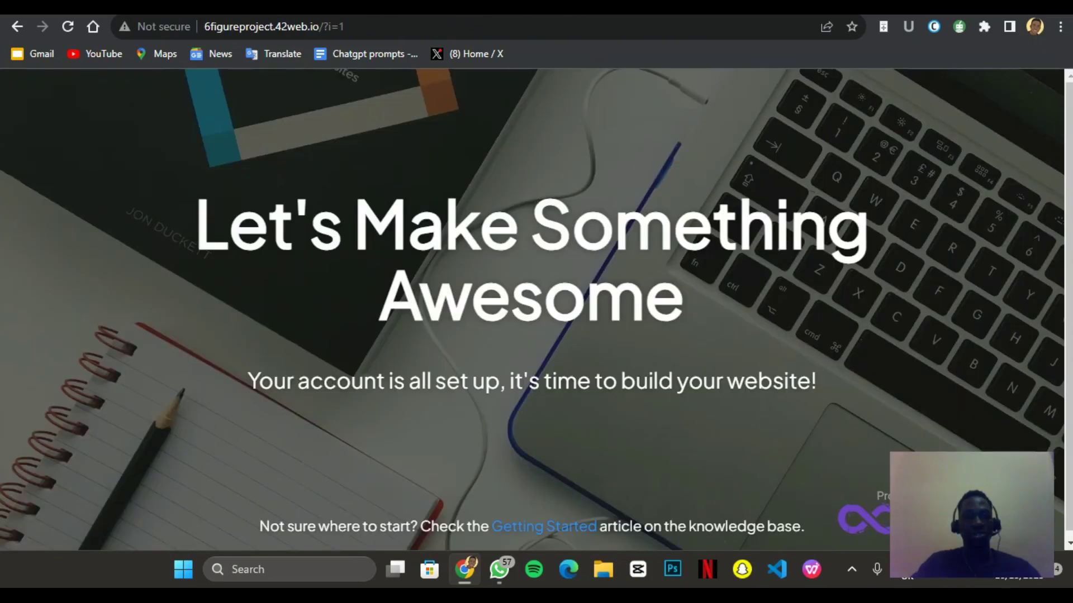
left_click(503, 14)
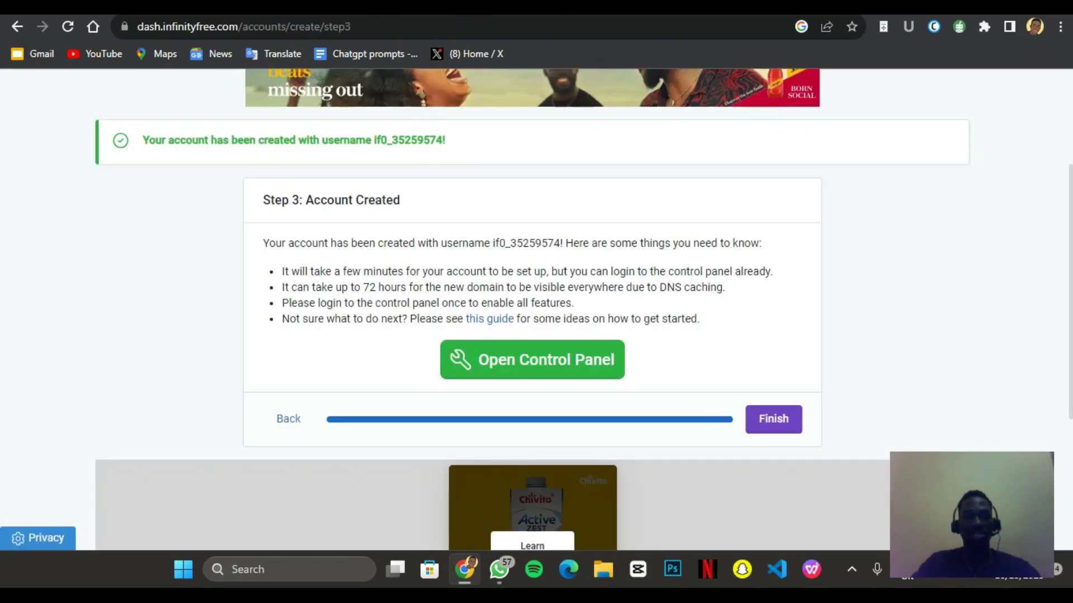
left_click(66, 26)
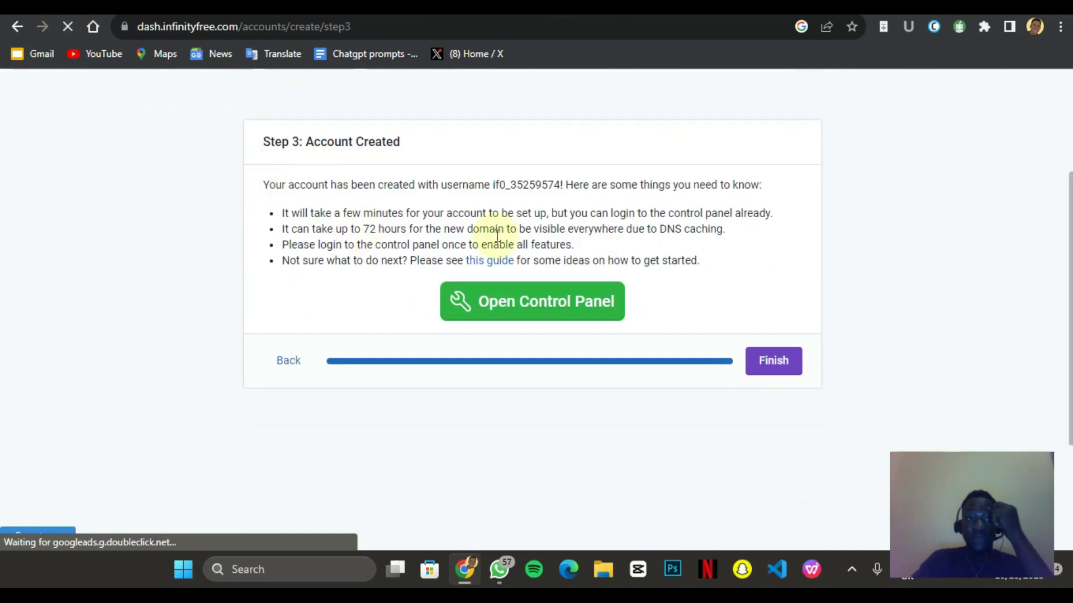
left_click(553, 310)
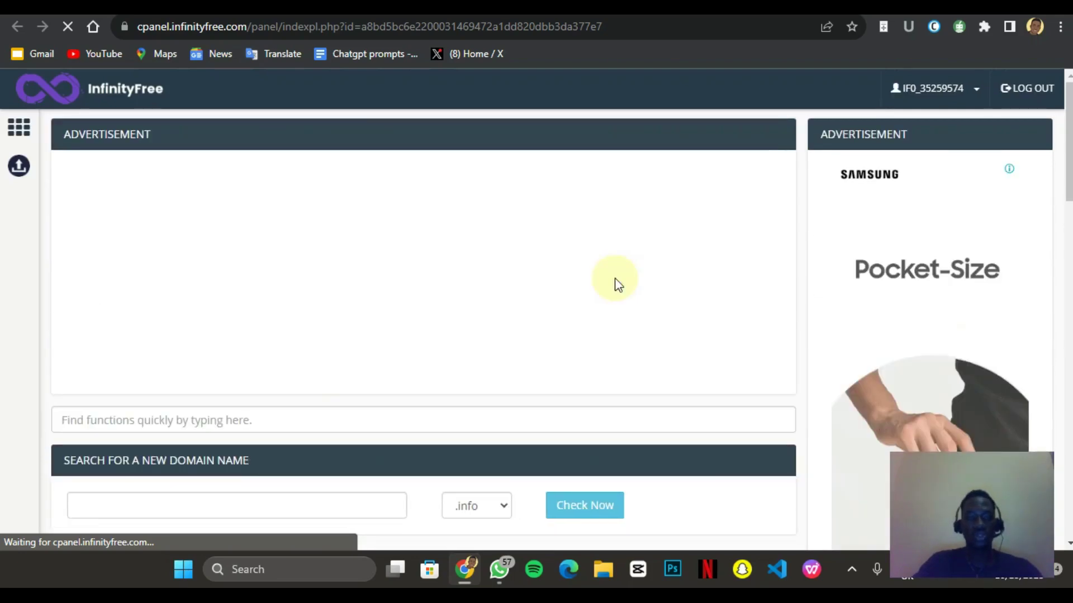
Step: Launch Softaculous Apps Installer from the Software section, which returns the 20-minute retry error
scroll(423, 329, "down", 15)
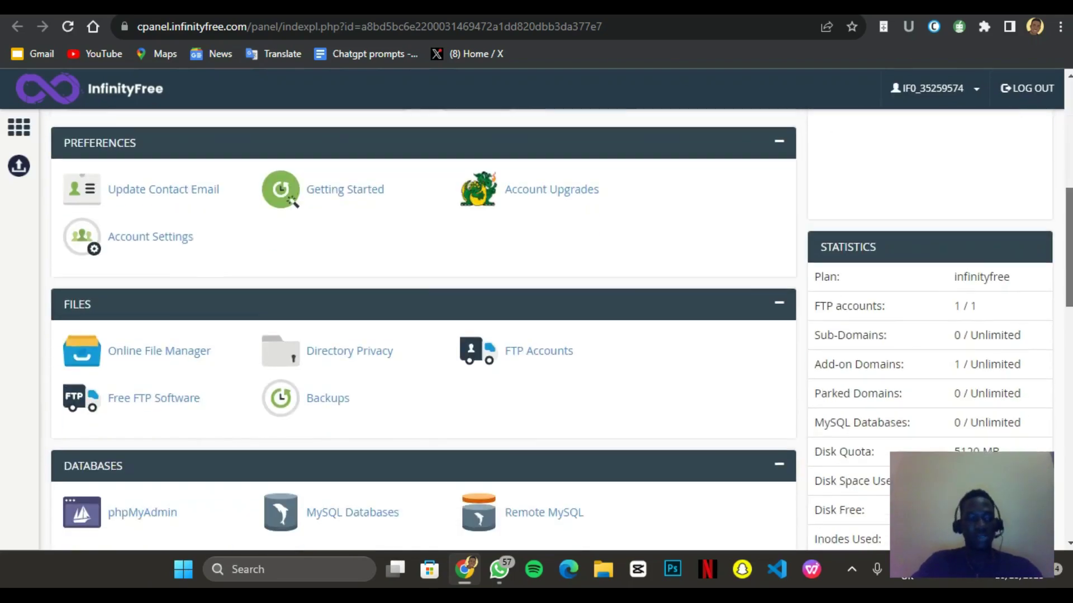
scroll(423, 329, "up", 5)
scroll(423, 329, "down", 1)
scroll(423, 330, "down", 10)
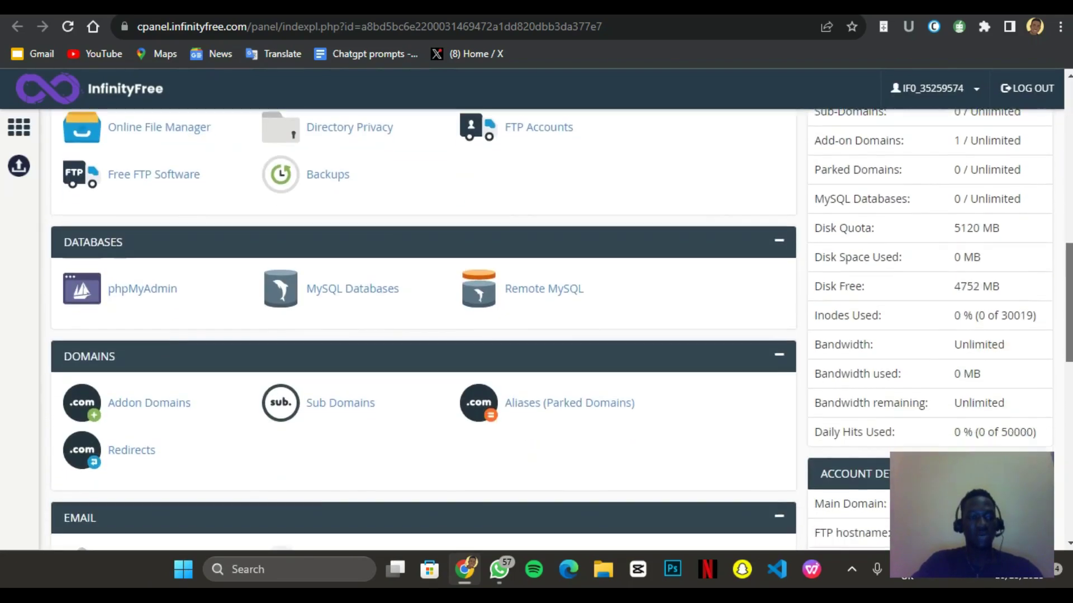
scroll(423, 329, "down", 3)
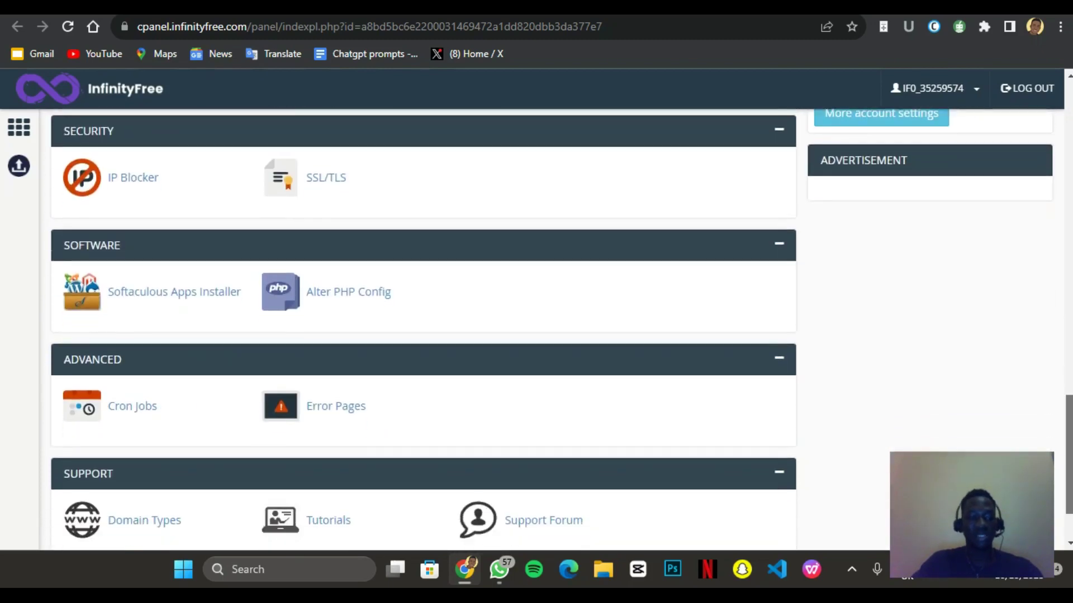
left_click(221, 291)
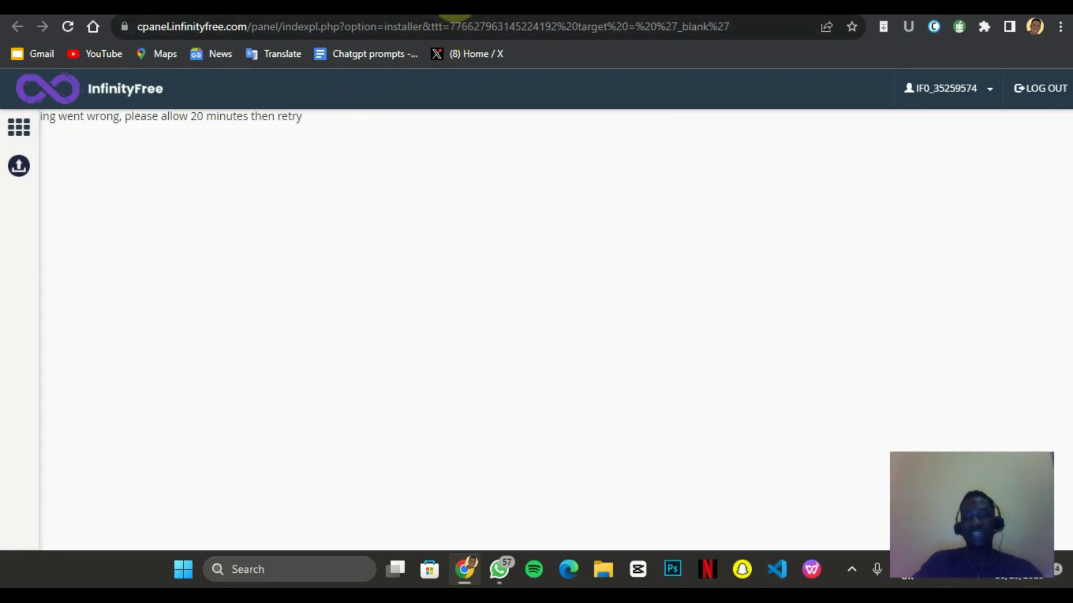
Step: Switch to the other control panel tab and step back from the installer error page to the control panel's Software section
left_click(456, 6)
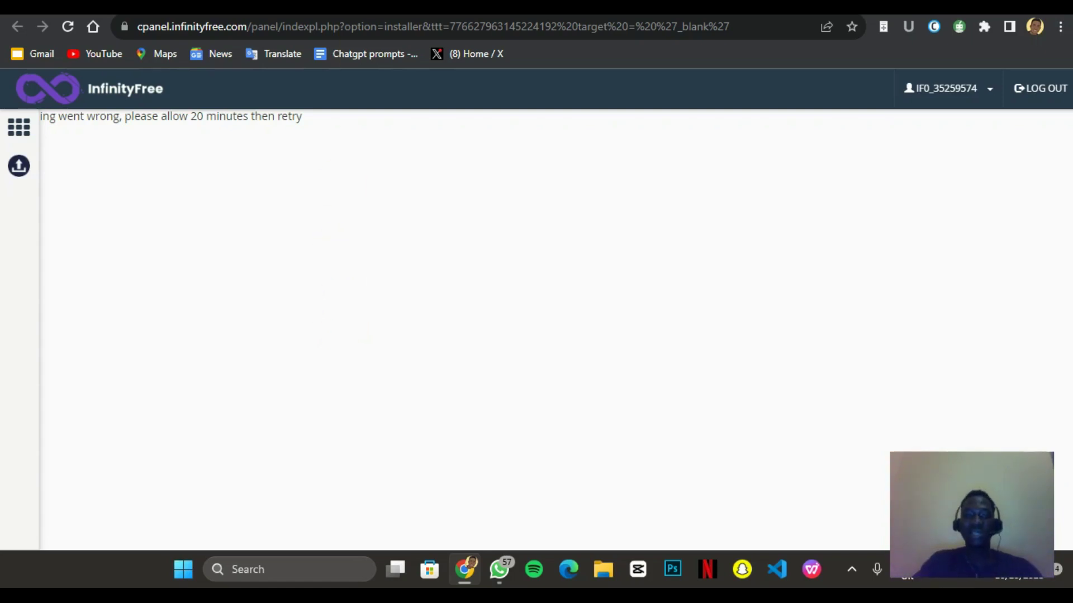
key("alt+Left")
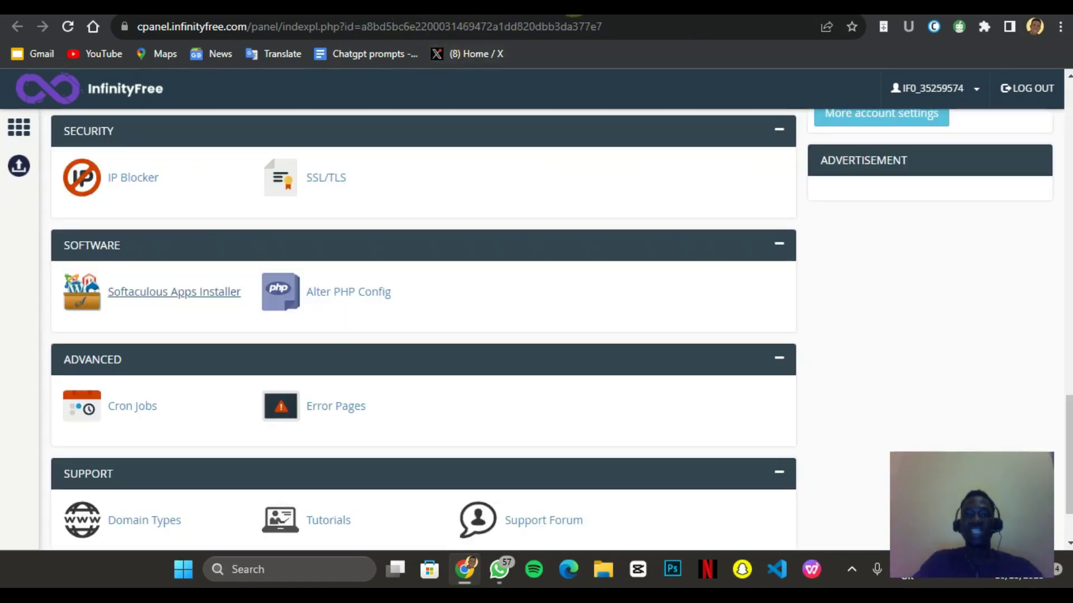
key("alt+Right")
key("alt+Left")
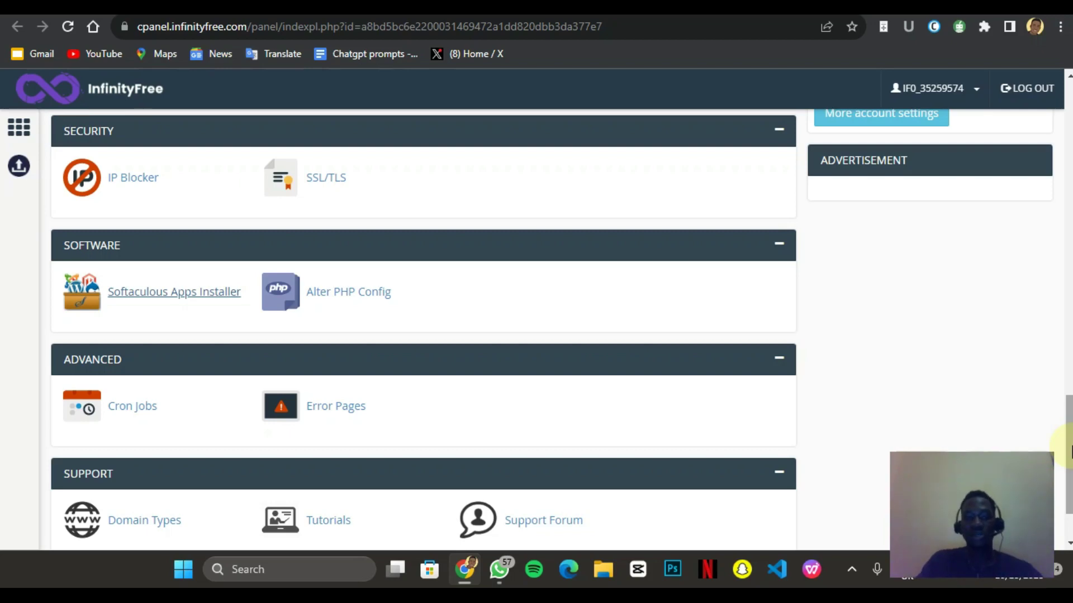
left_click_drag(1068, 447, 1068, 142)
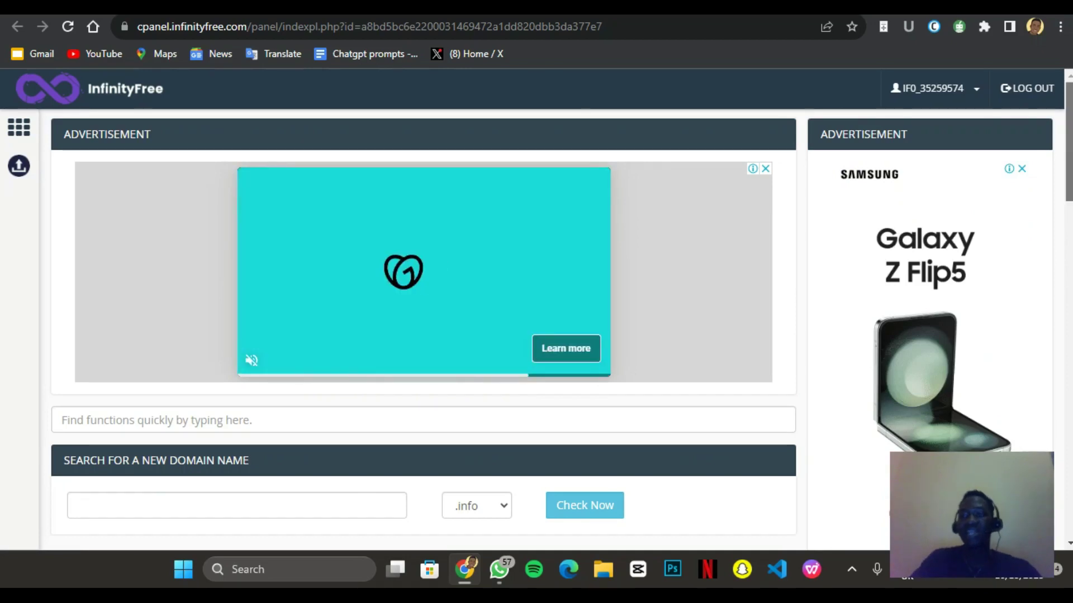
scroll(423, 329, "down", 5)
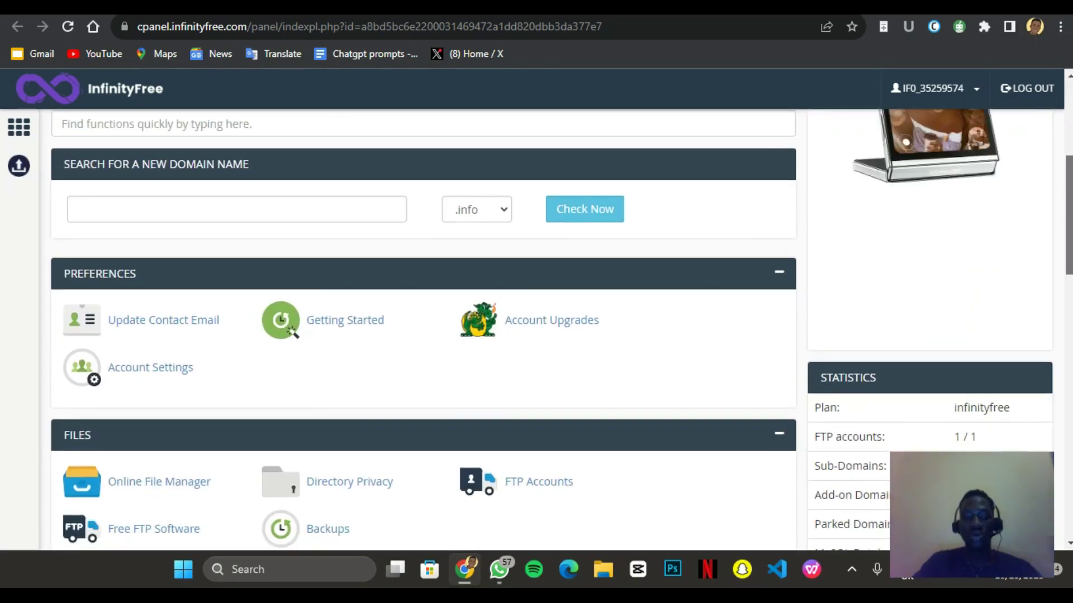
scroll(423, 330, "down", 3)
scroll(424, 330, "down", 5)
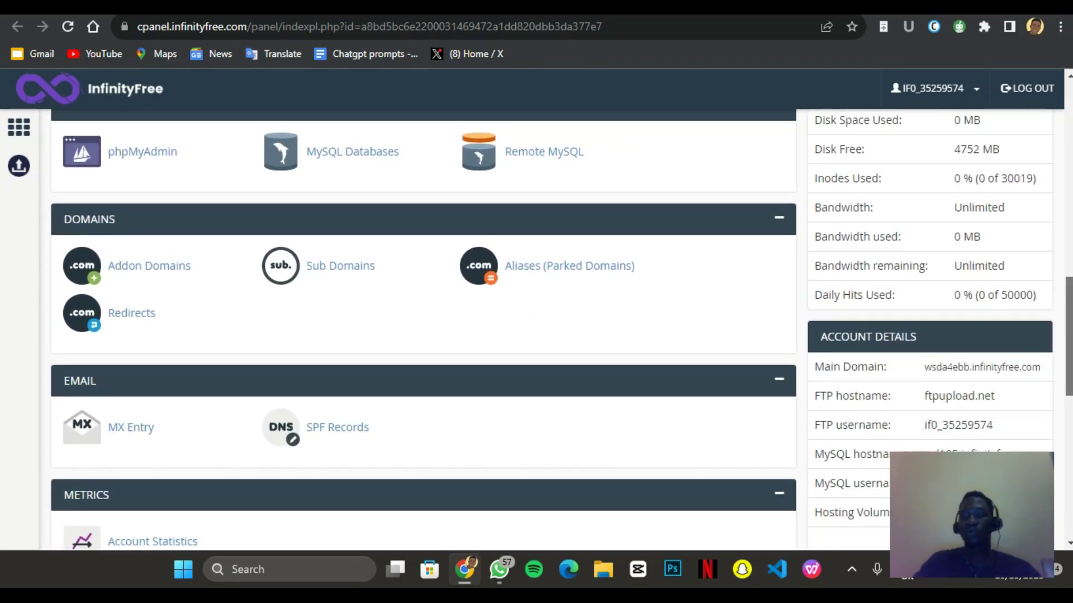
scroll(423, 329, "up", 5)
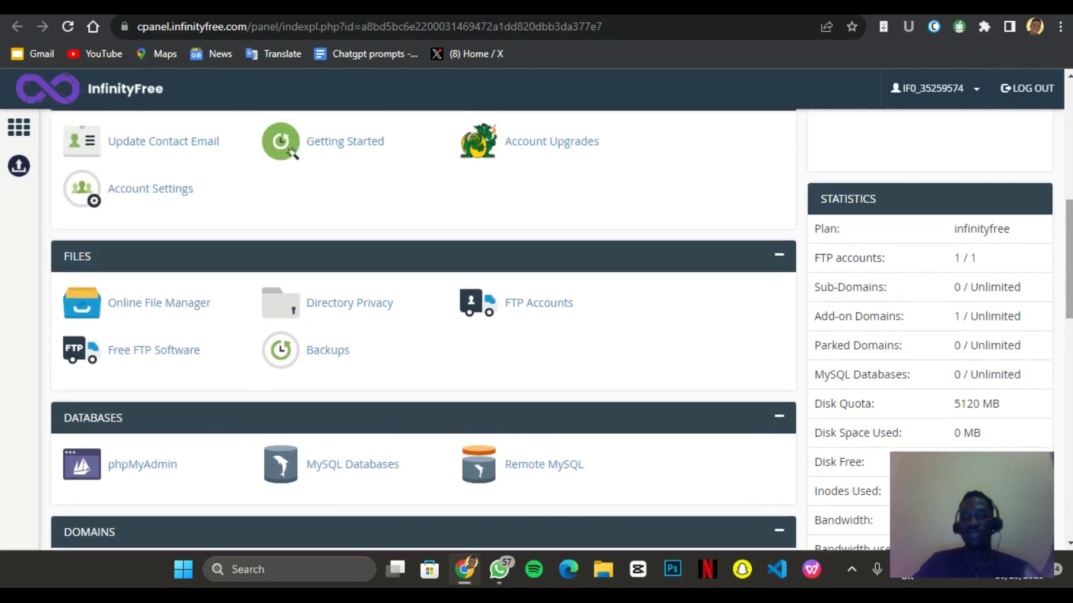
scroll(423, 330, "up", 5)
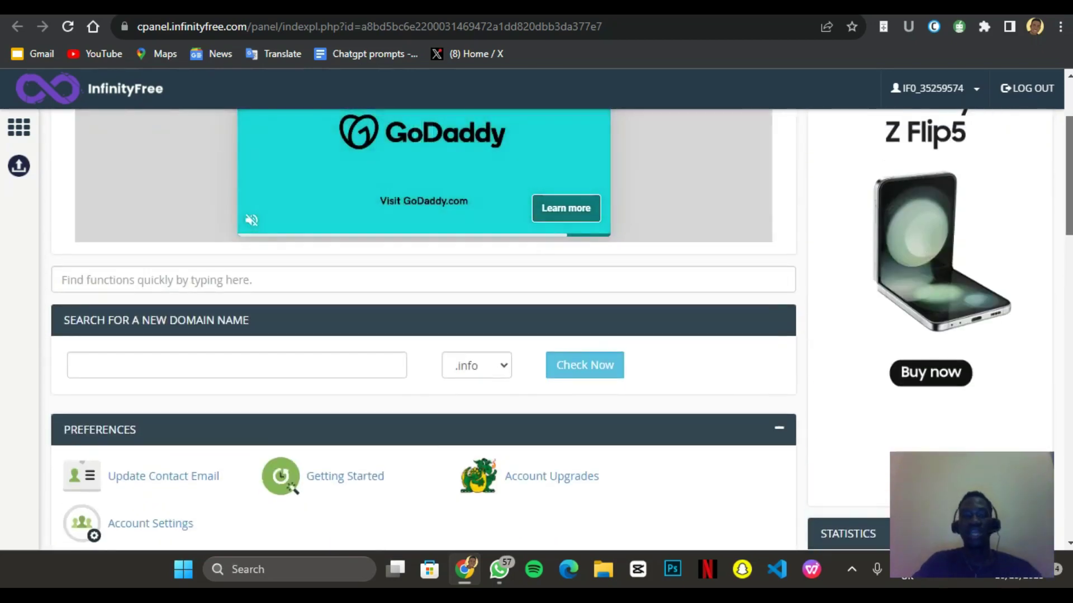
scroll(1021, 135, "up", 3)
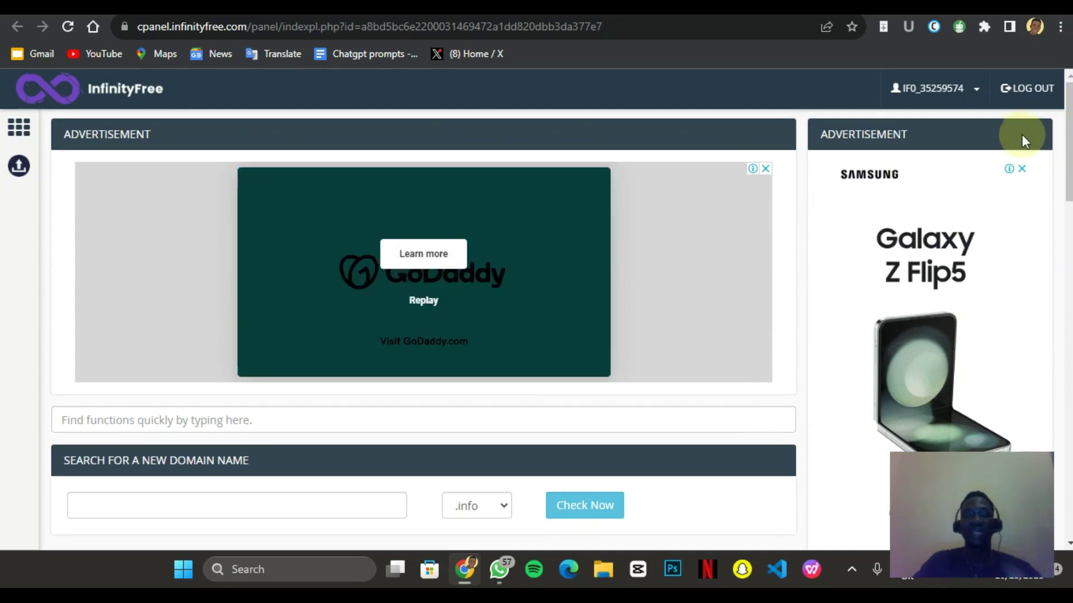